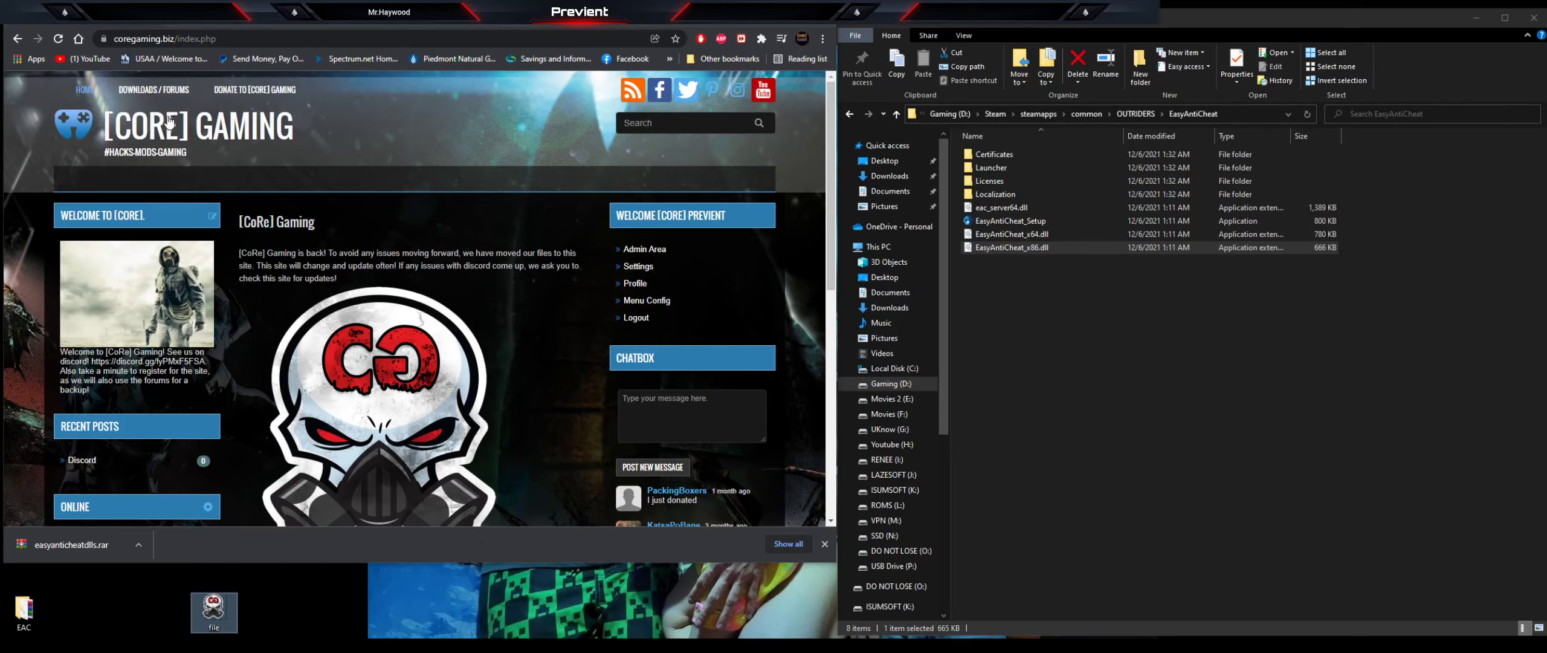
- Open the EAC Bypass topic in the Outriders / Halo Multiplayer EAC Bypass section of the site's Downloads / Forums
left_click(167, 88)
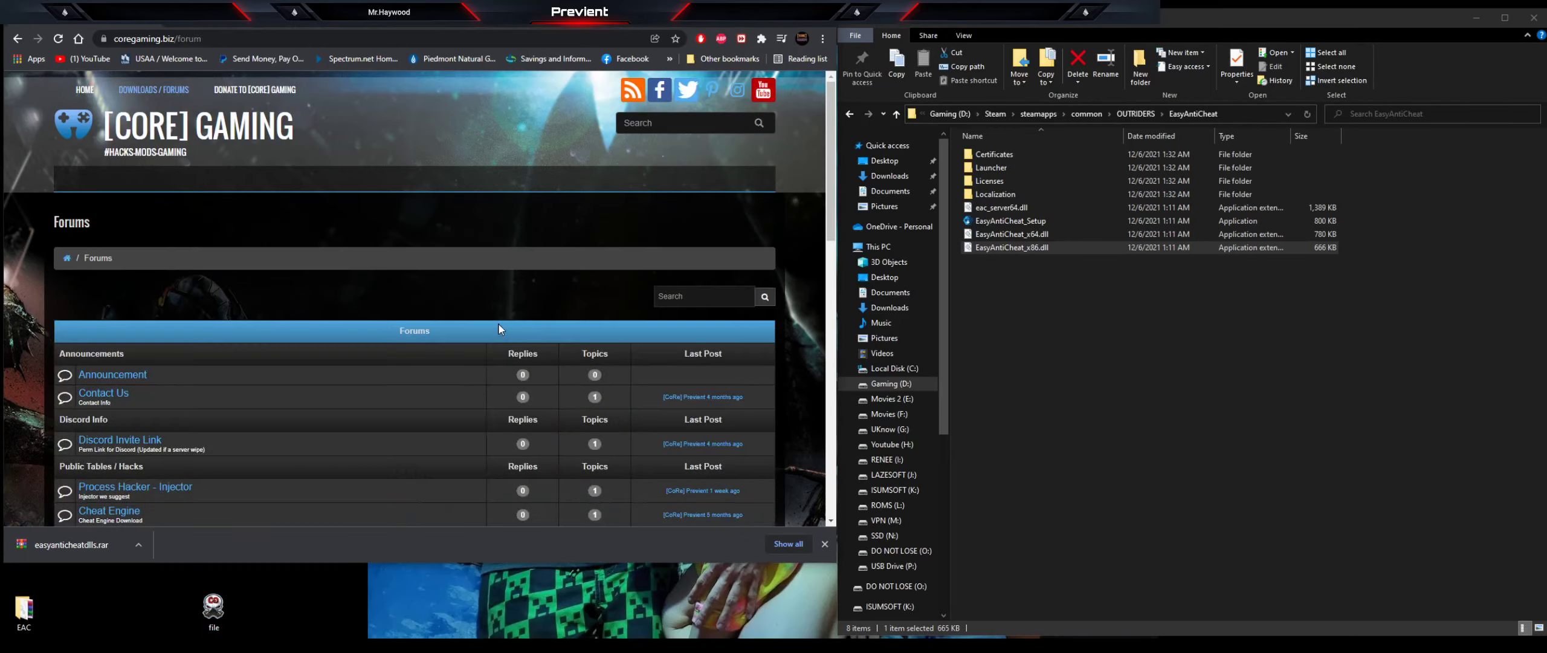
scroll(498, 323, "down", 4)
scroll(498, 320, "down", 10)
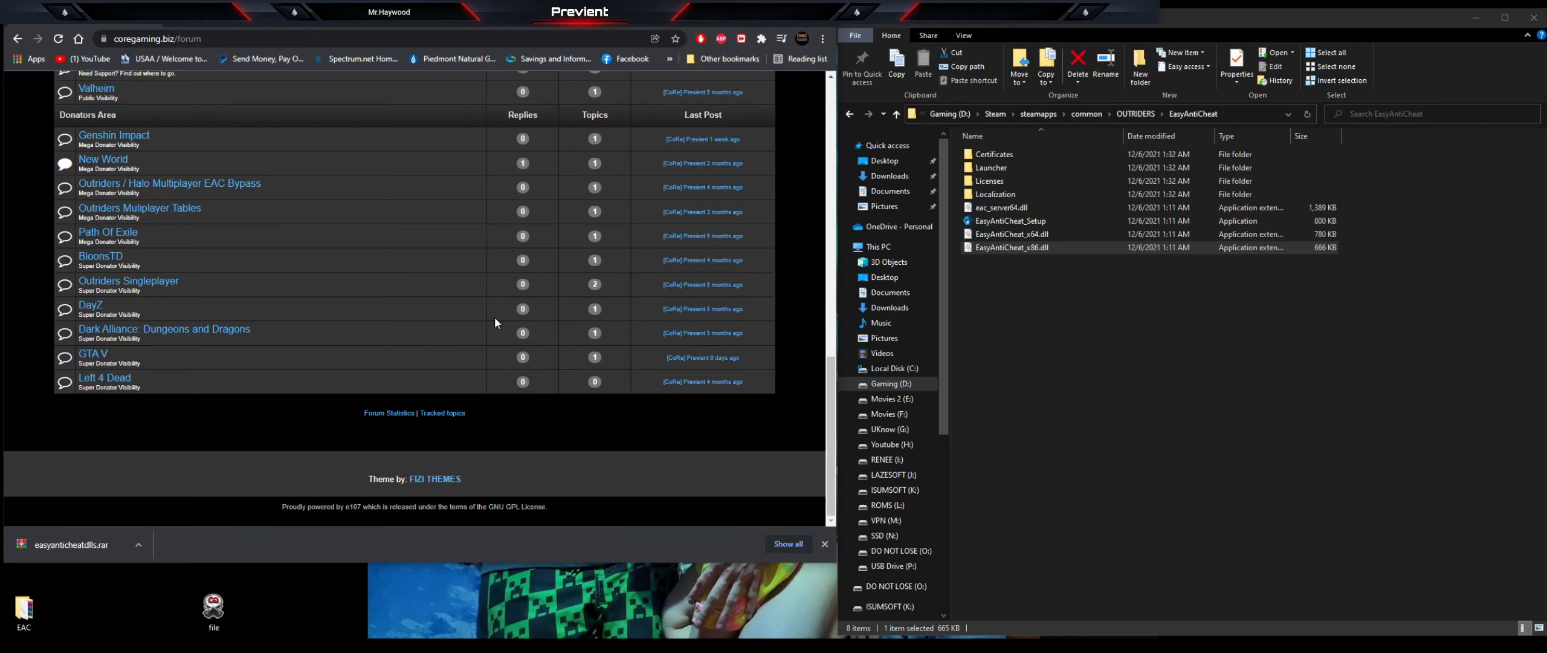
scroll(493, 318, "up", 1)
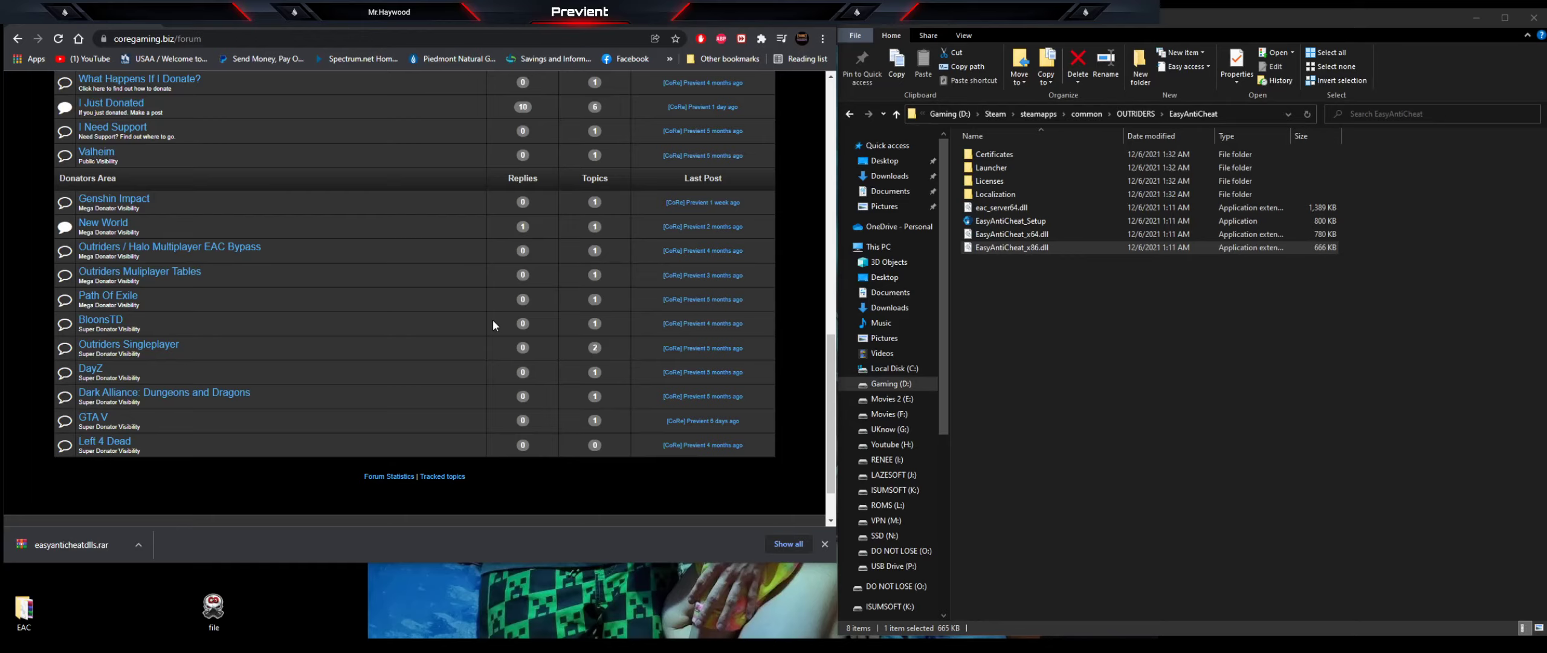
left_click(213, 253)
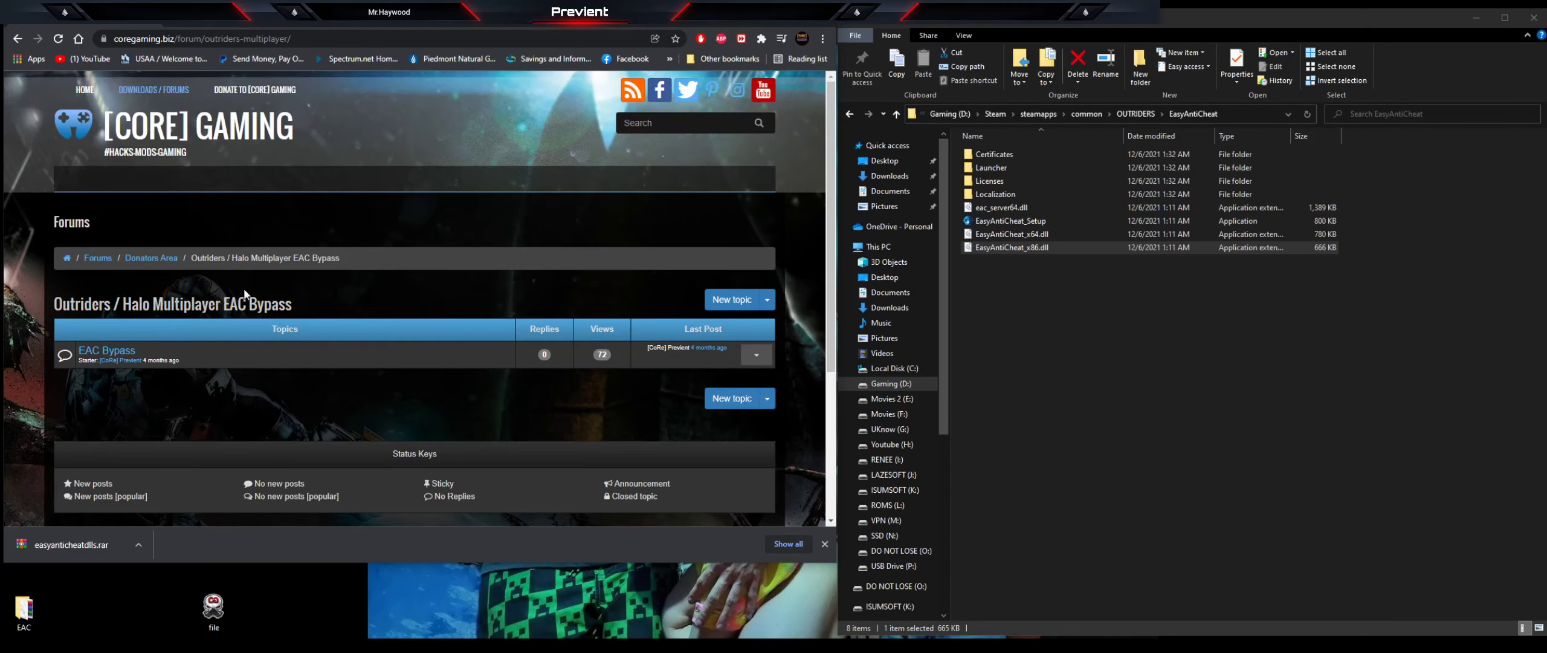
left_click(125, 359)
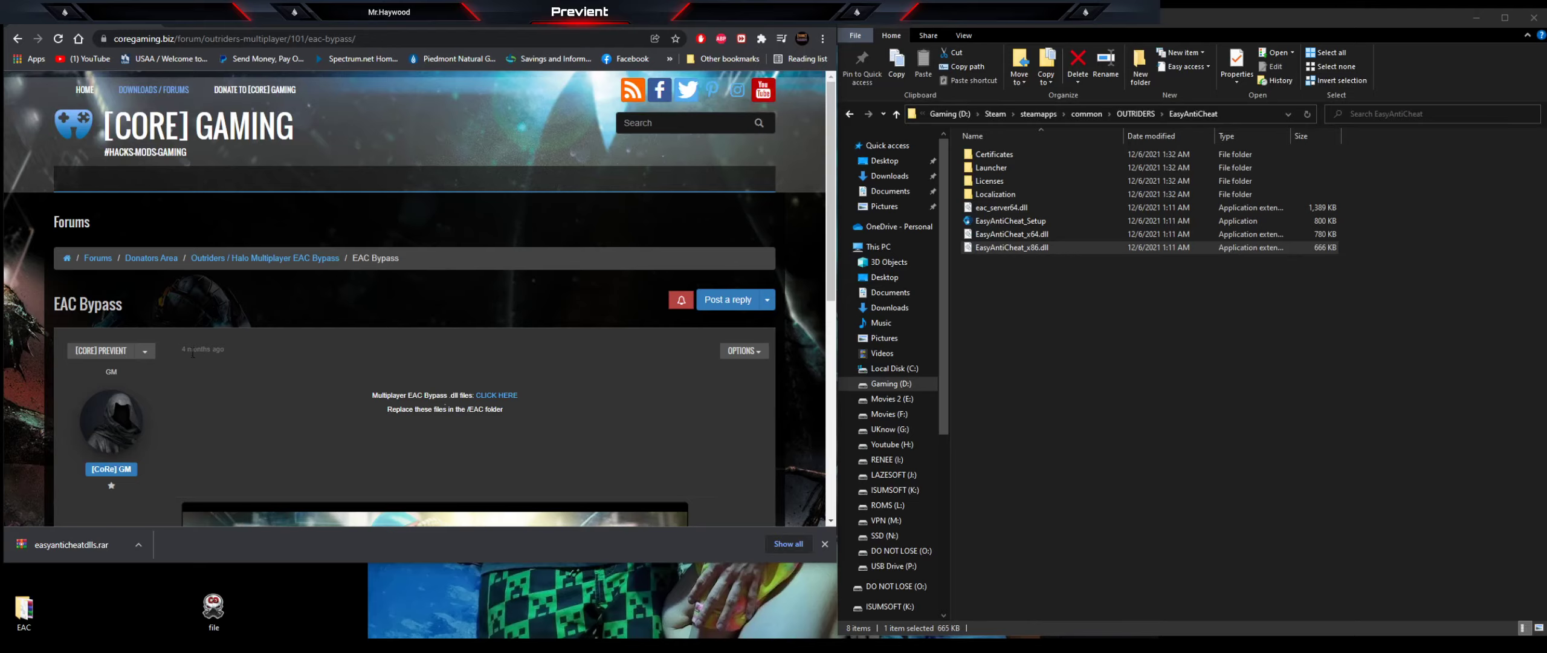
scroll(297, 408, "down", 2)
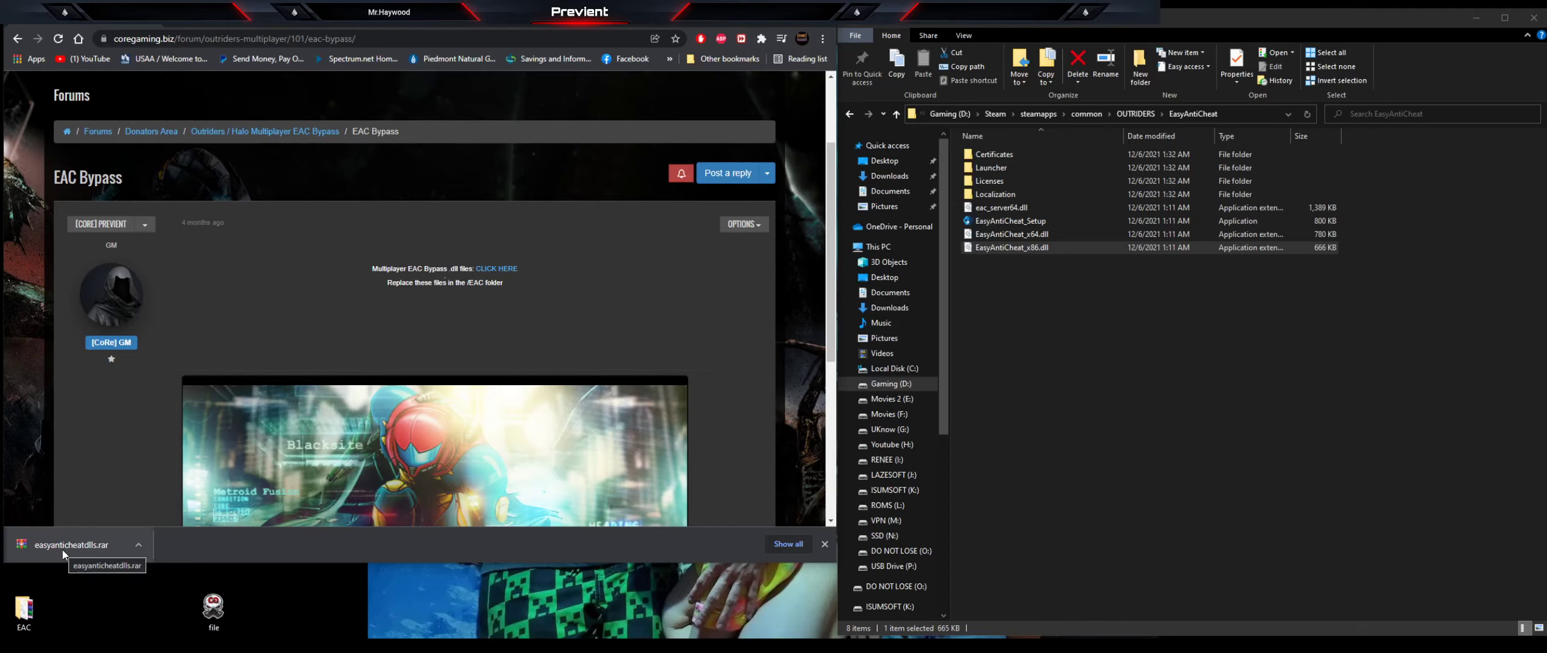
- Delete the existing EasyAntiCheat_x64.dll and EasyAntiCheat_x86.dll from the EAC folder on the desktop
double_click(25, 604)
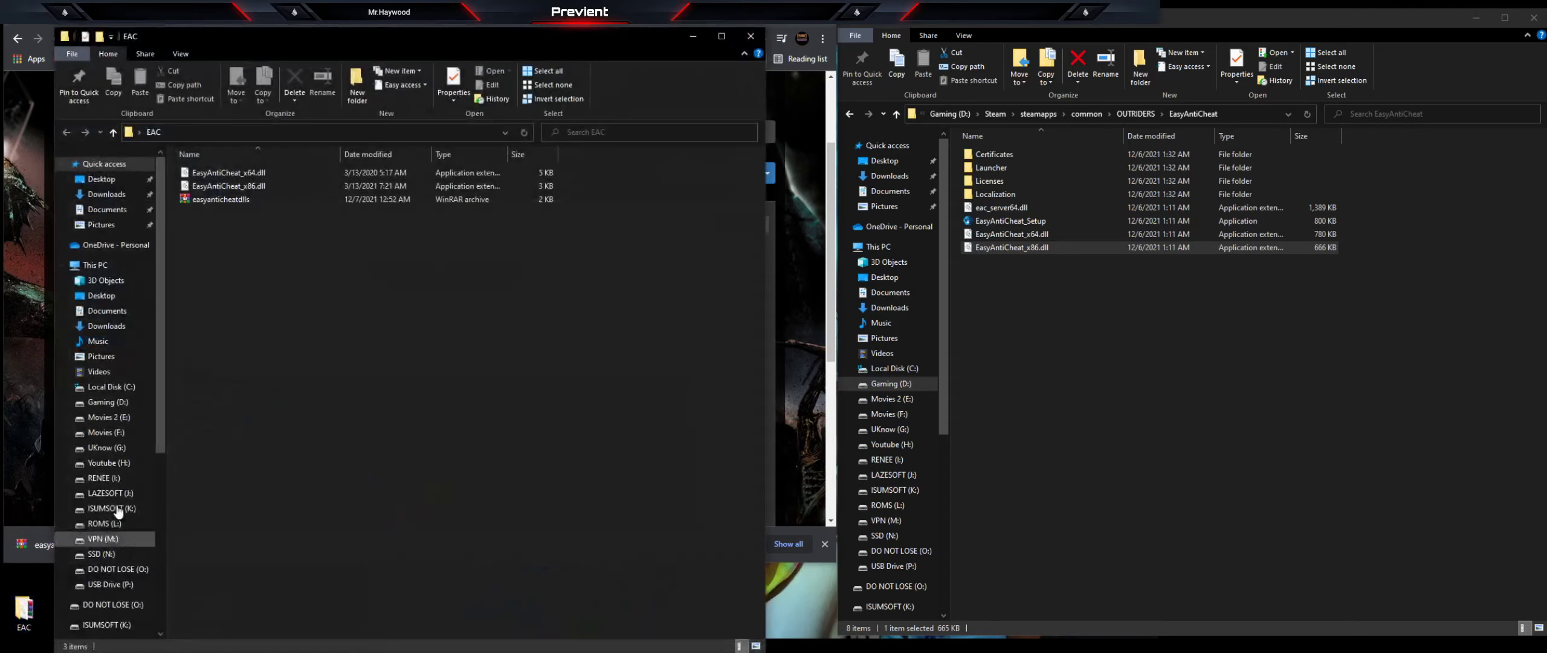
left_click(215, 202)
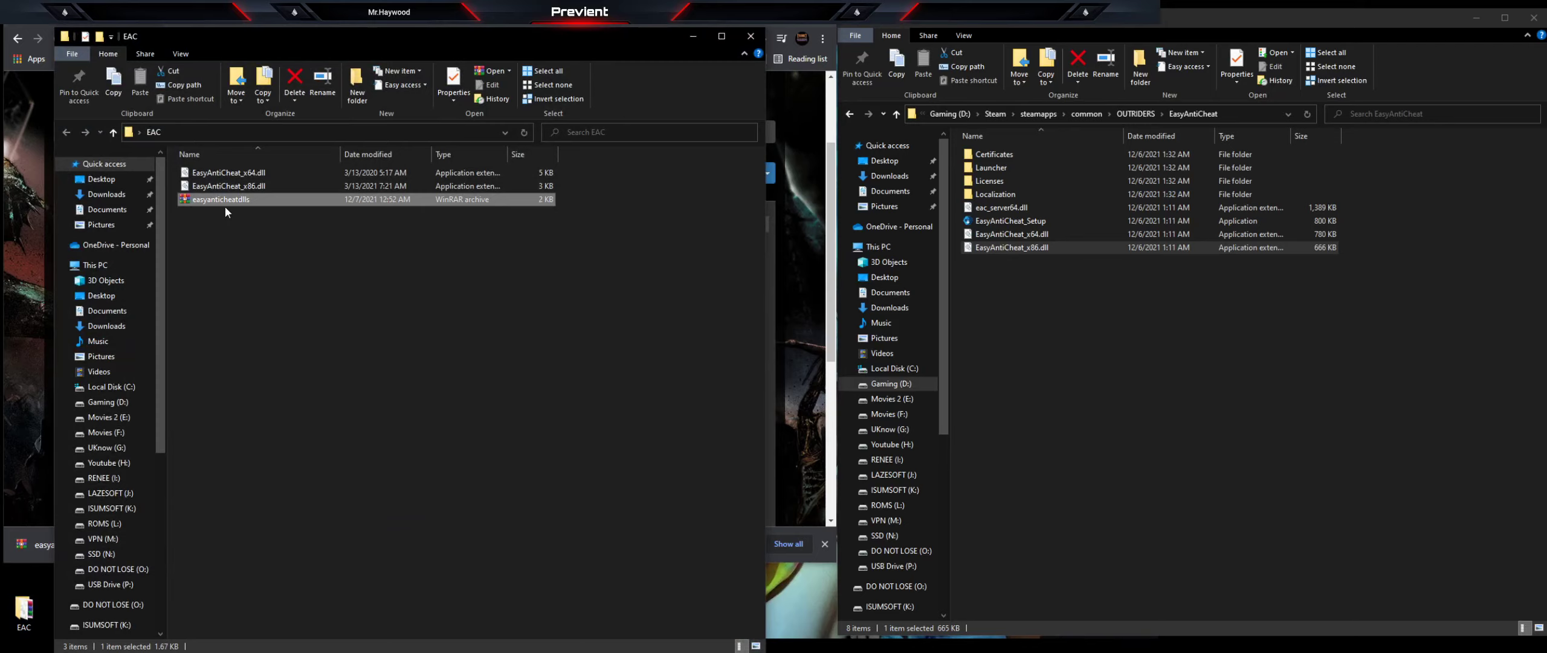
right_click(225, 204)
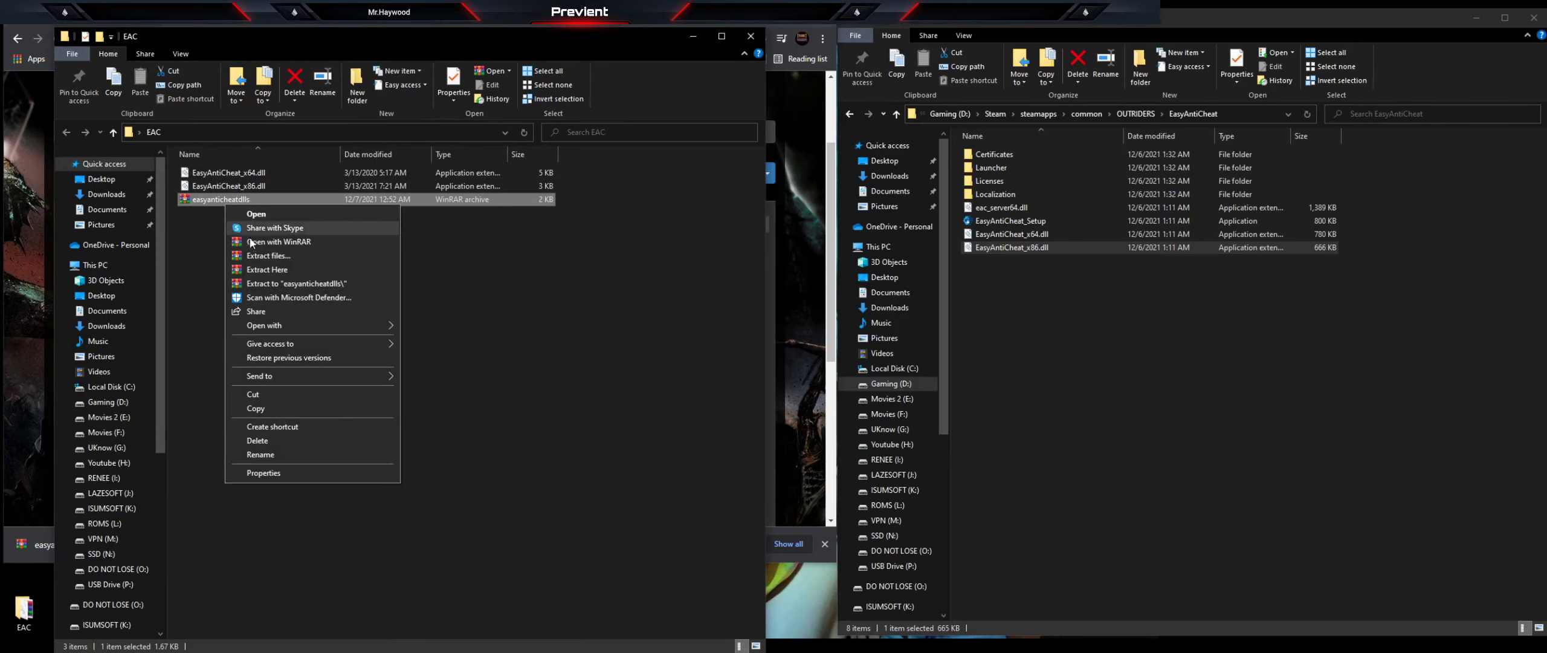
left_click(267, 273)
left_click(227, 185)
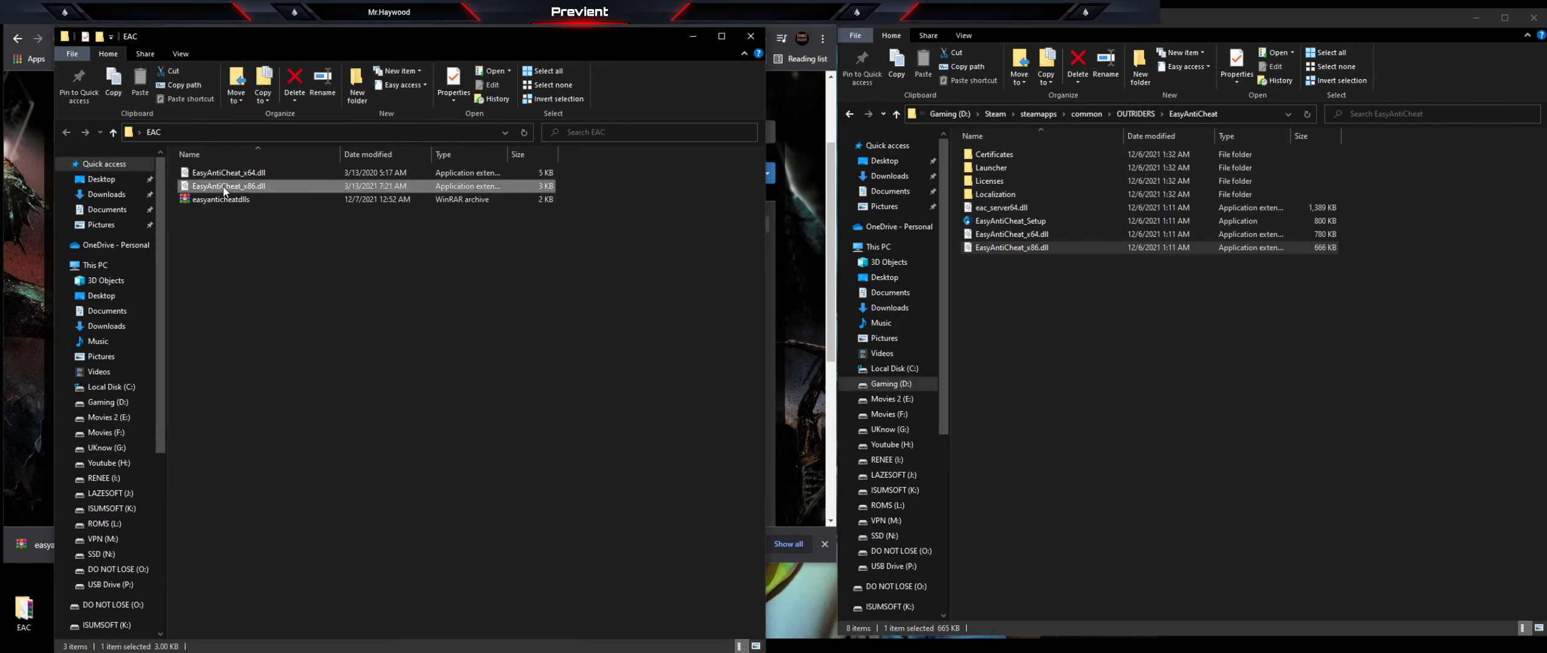
left_click(229, 175, "shift")
right_click(228, 177)
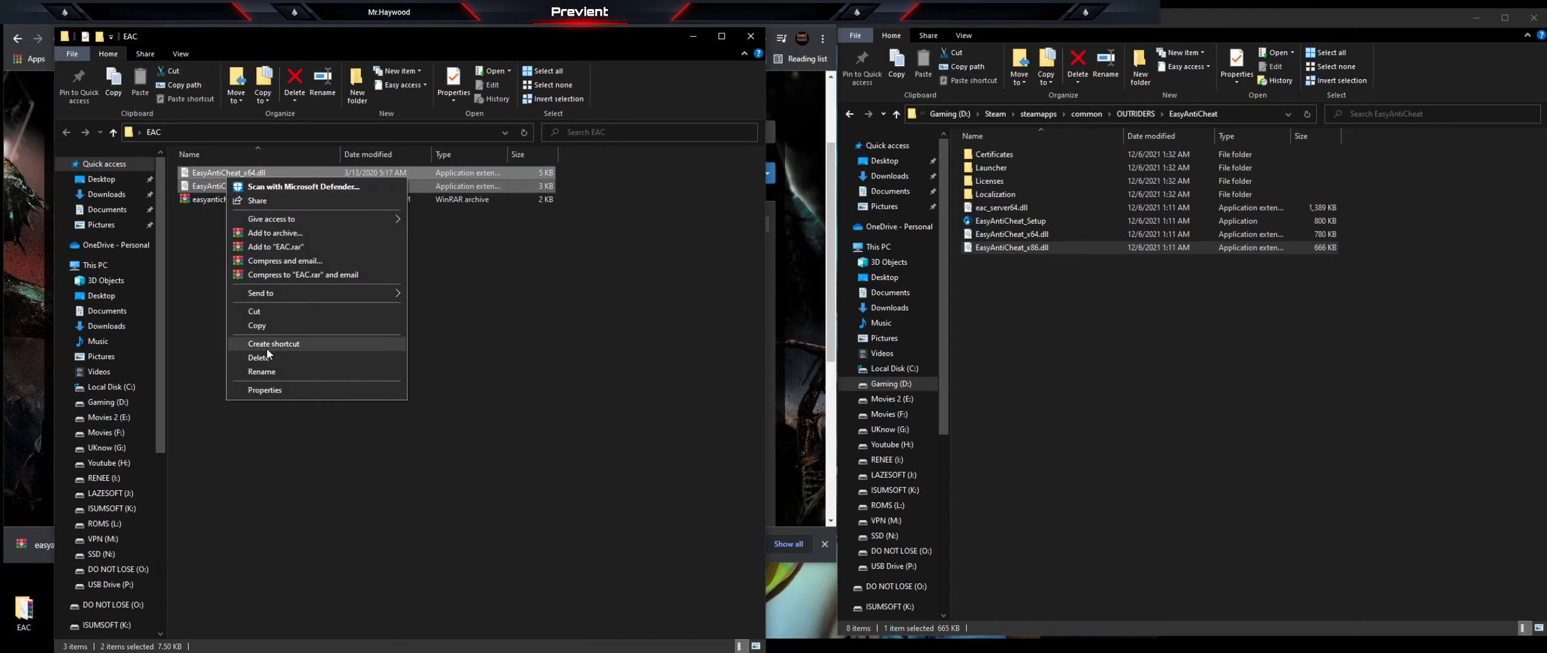
left_click(272, 357)
- Extract the easyanticheatdlls archive directly into the EAC folder and refresh the file list
right_click(222, 176)
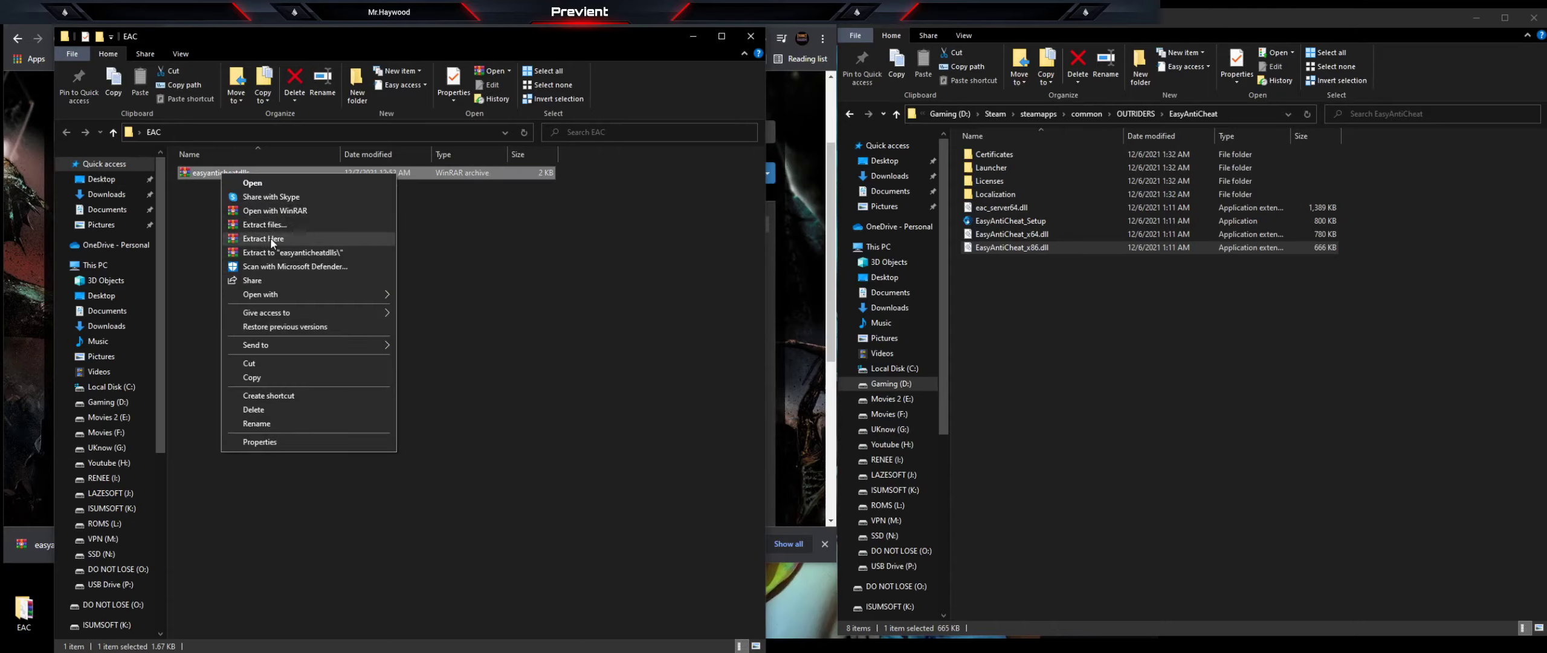
left_click(273, 244)
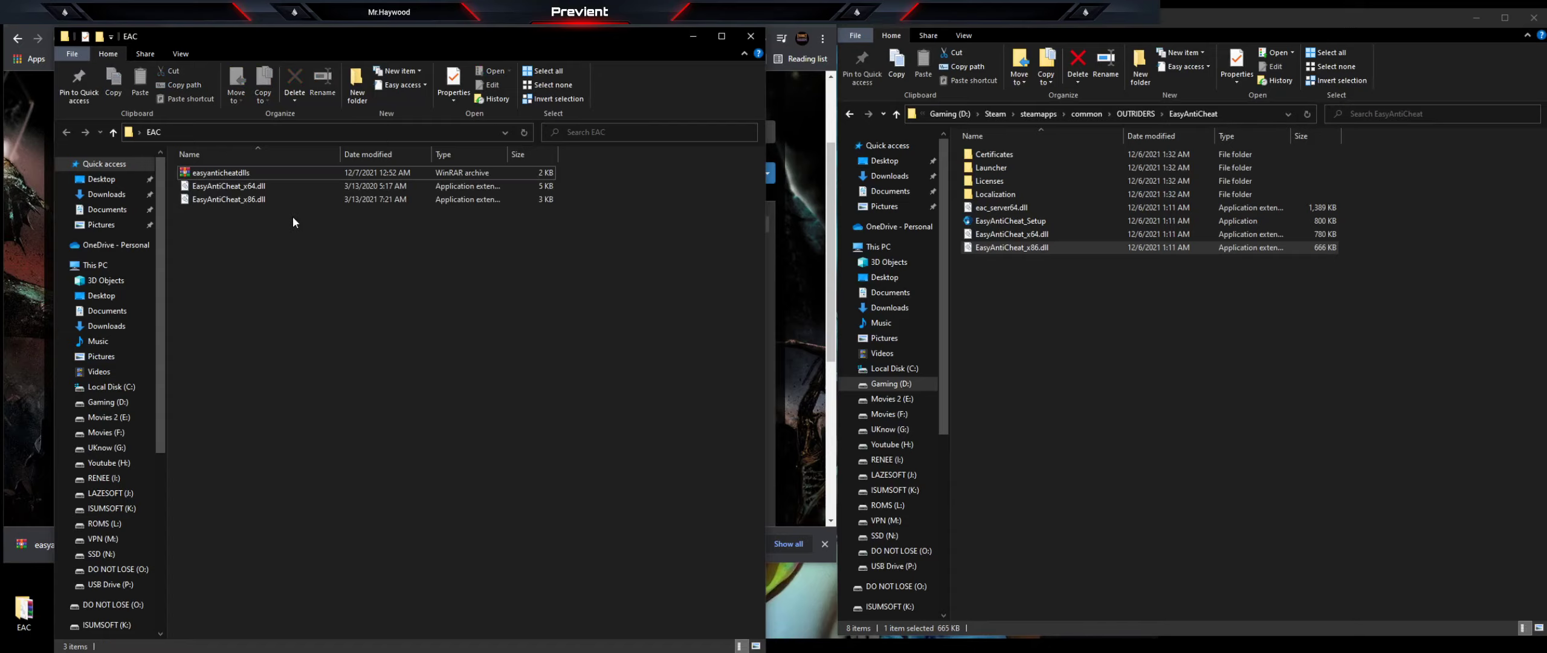
left_click(248, 199)
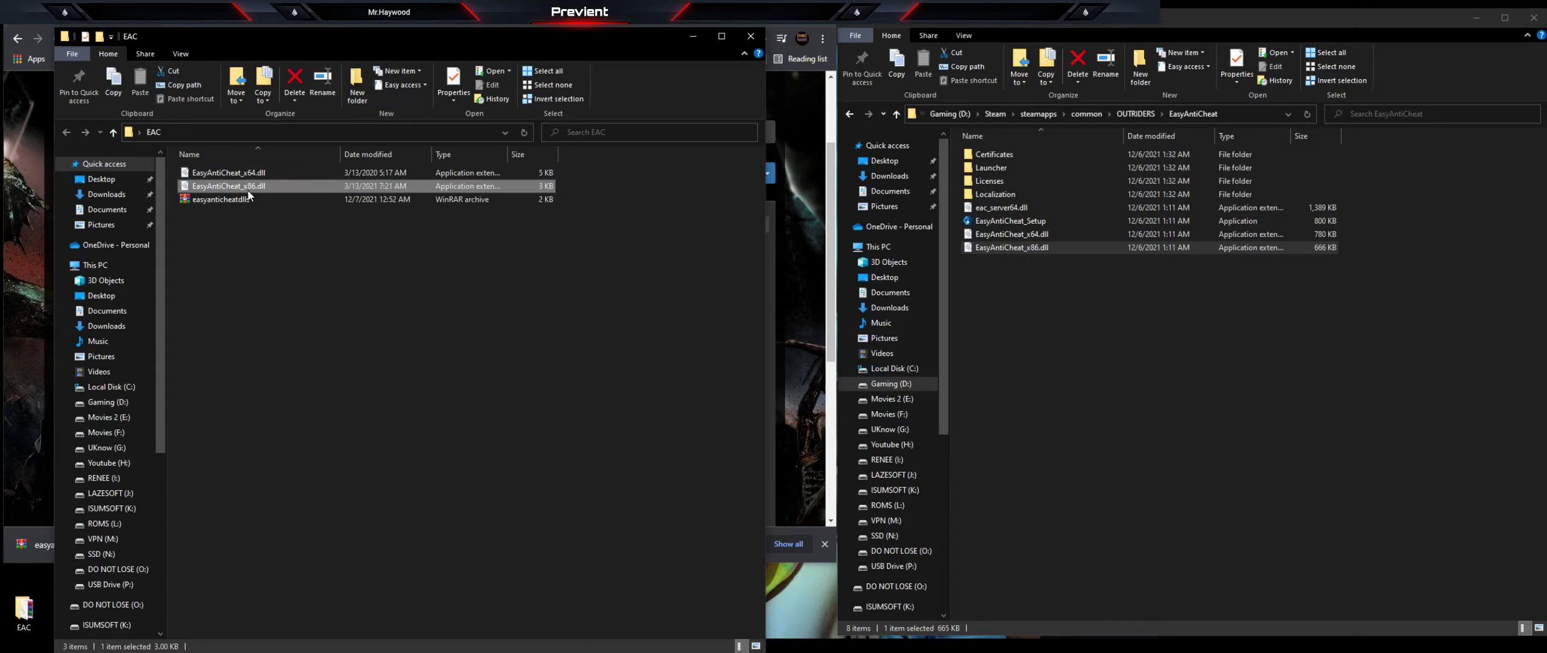
key("F2")
- In the EasyAntiCheat folder under OUTRIDERS, rename EasyAntiCheat_x64.dll to EasyAntiCheat_x64.dll.bak
left_click(983, 25)
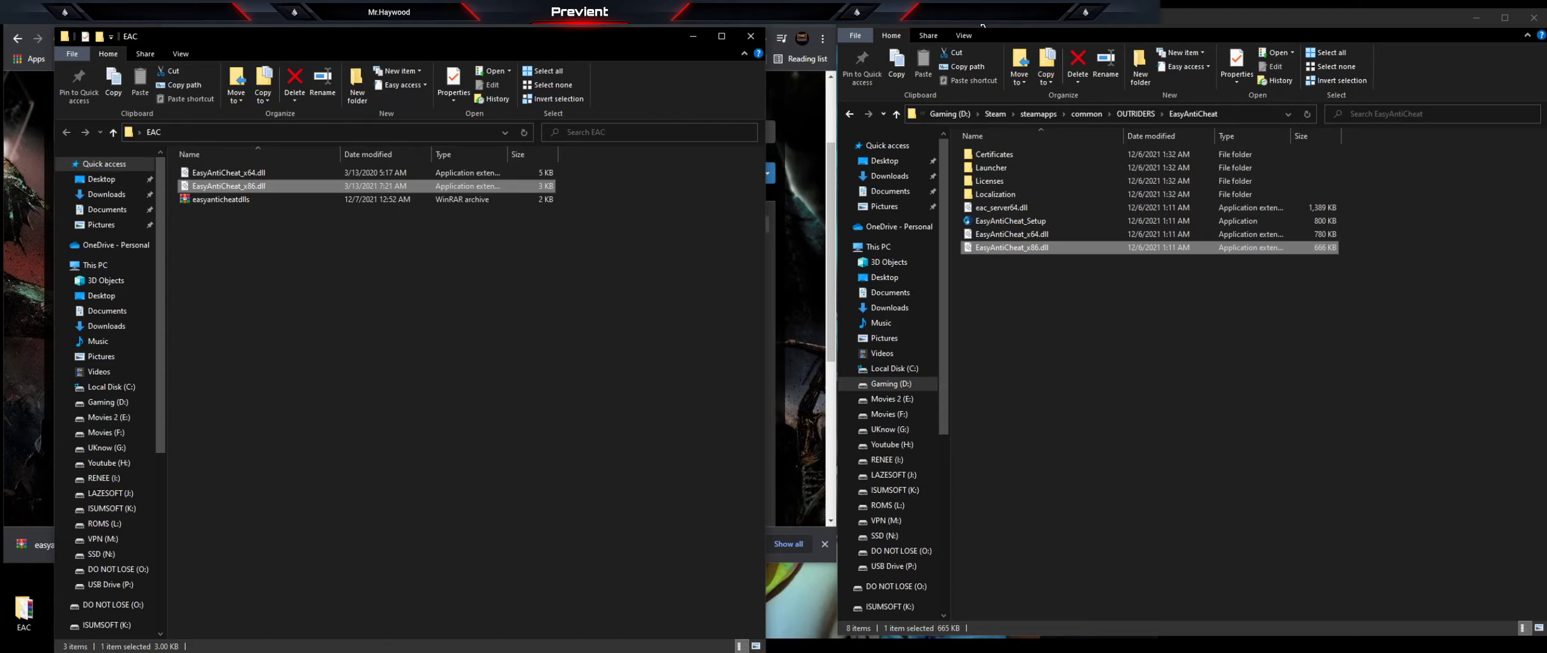
left_click(1135, 113)
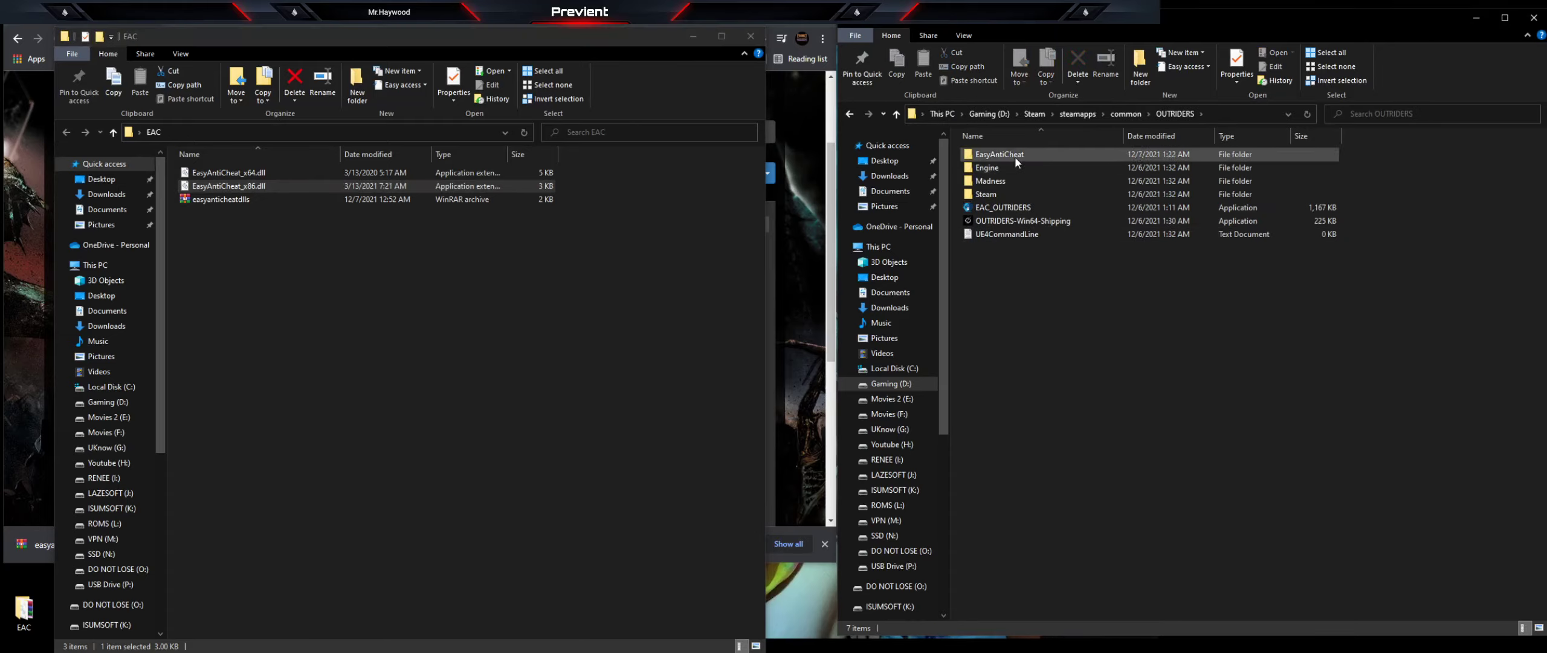
double_click(1015, 156)
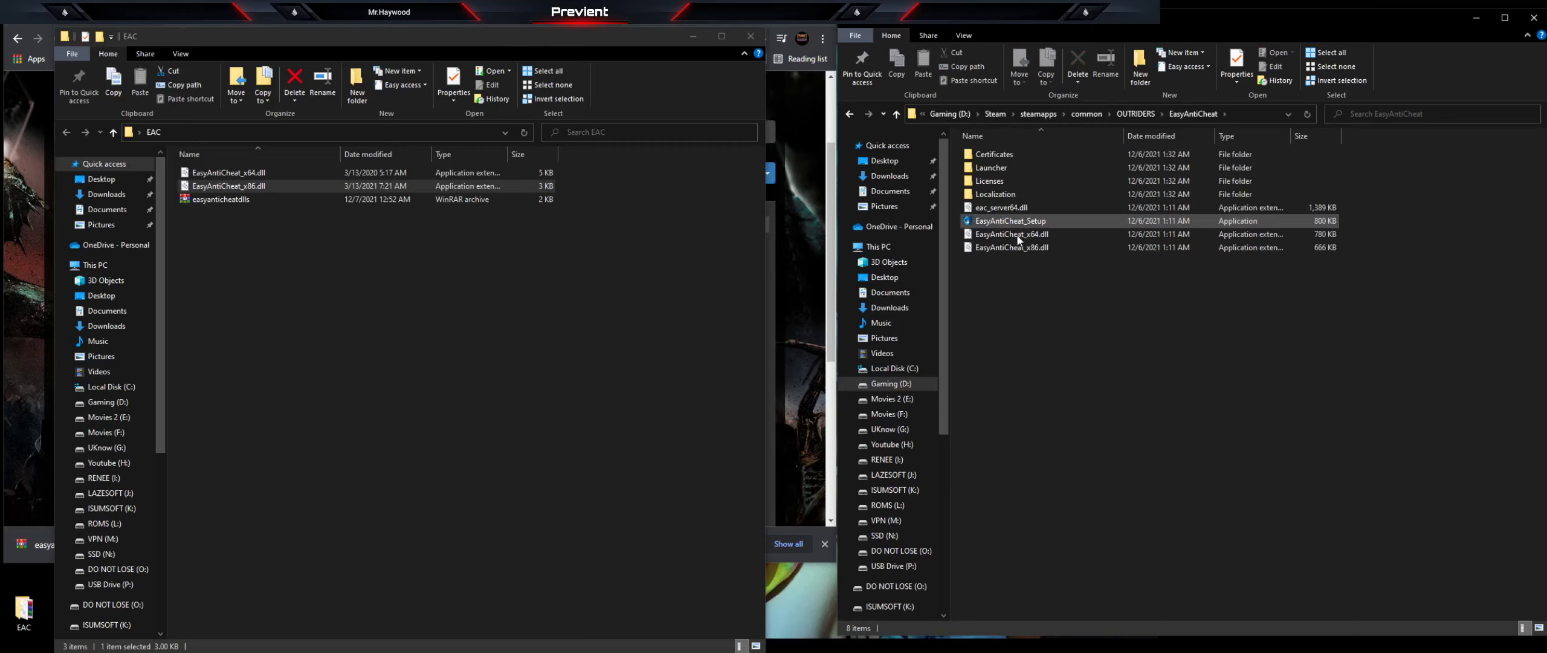
left_click(1016, 237)
right_click(1015, 237)
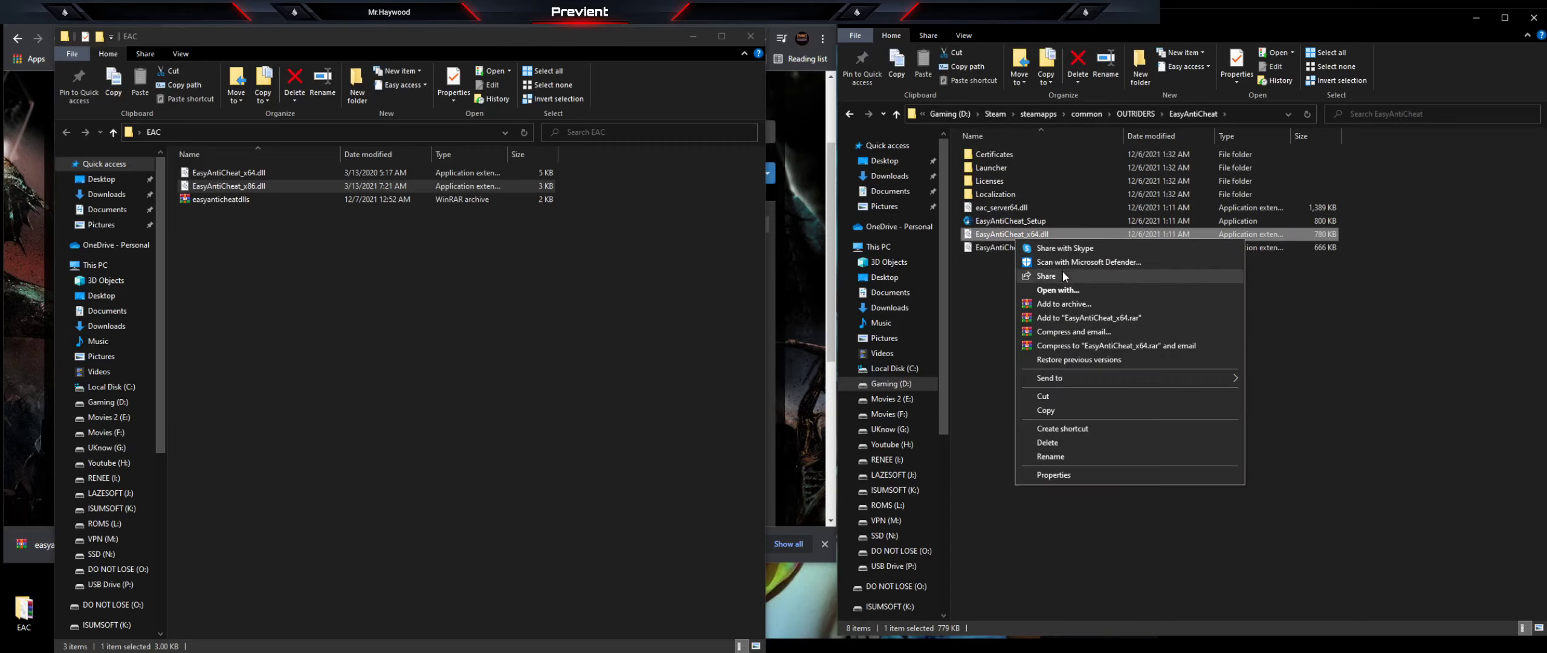
left_click(1050, 457)
left_click(1060, 233)
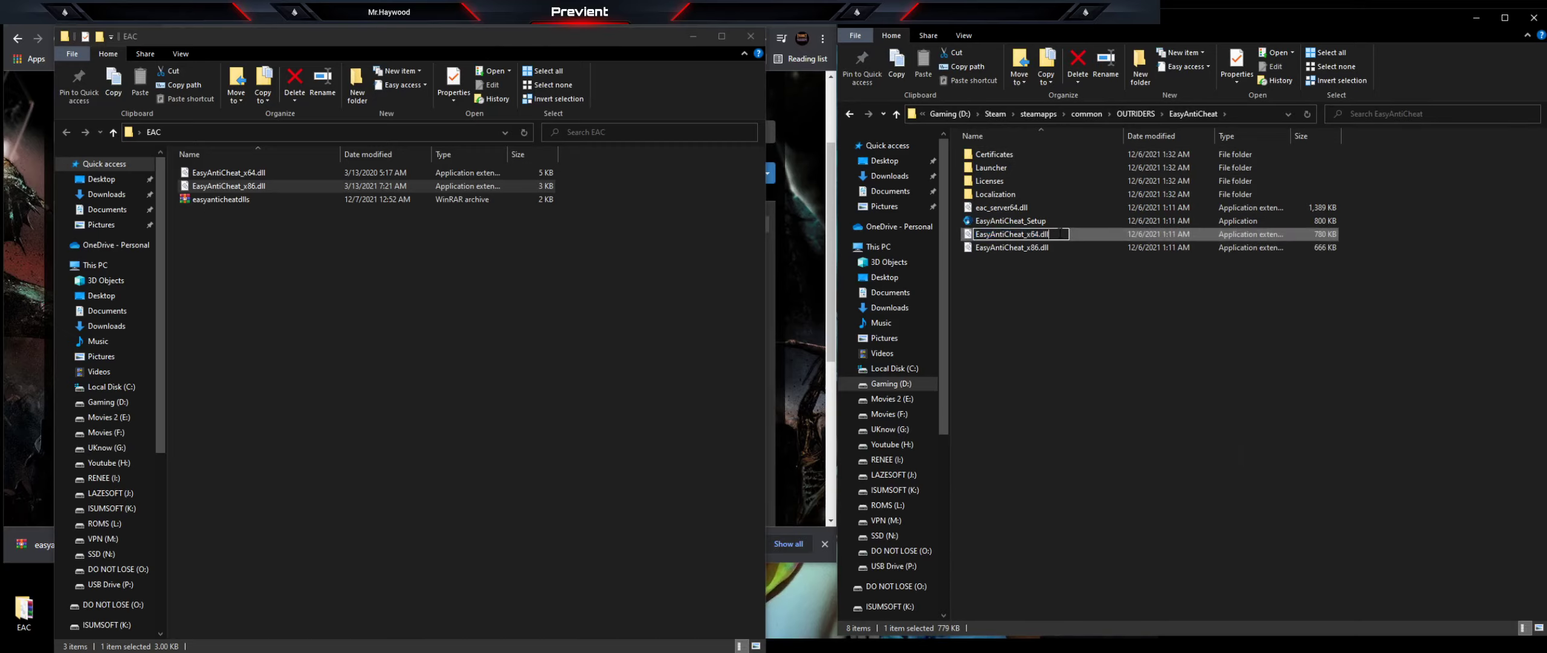
type(".bak")
key("Return")
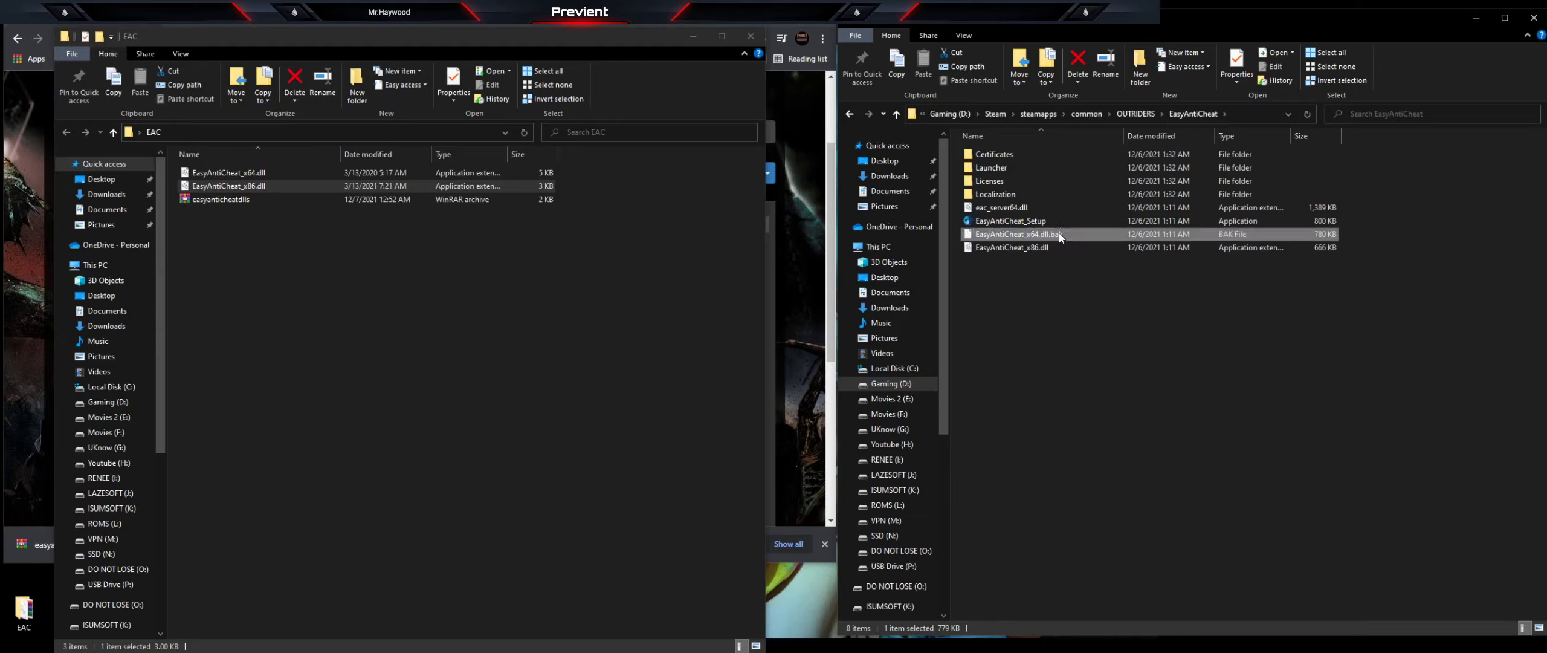
- Rename EasyAntiCheat_x86.dll in the game's EasyAntiCheat folder to EasyAntiCheat_x86.dll.bak
right_click(1035, 248)
left_click(1064, 468)
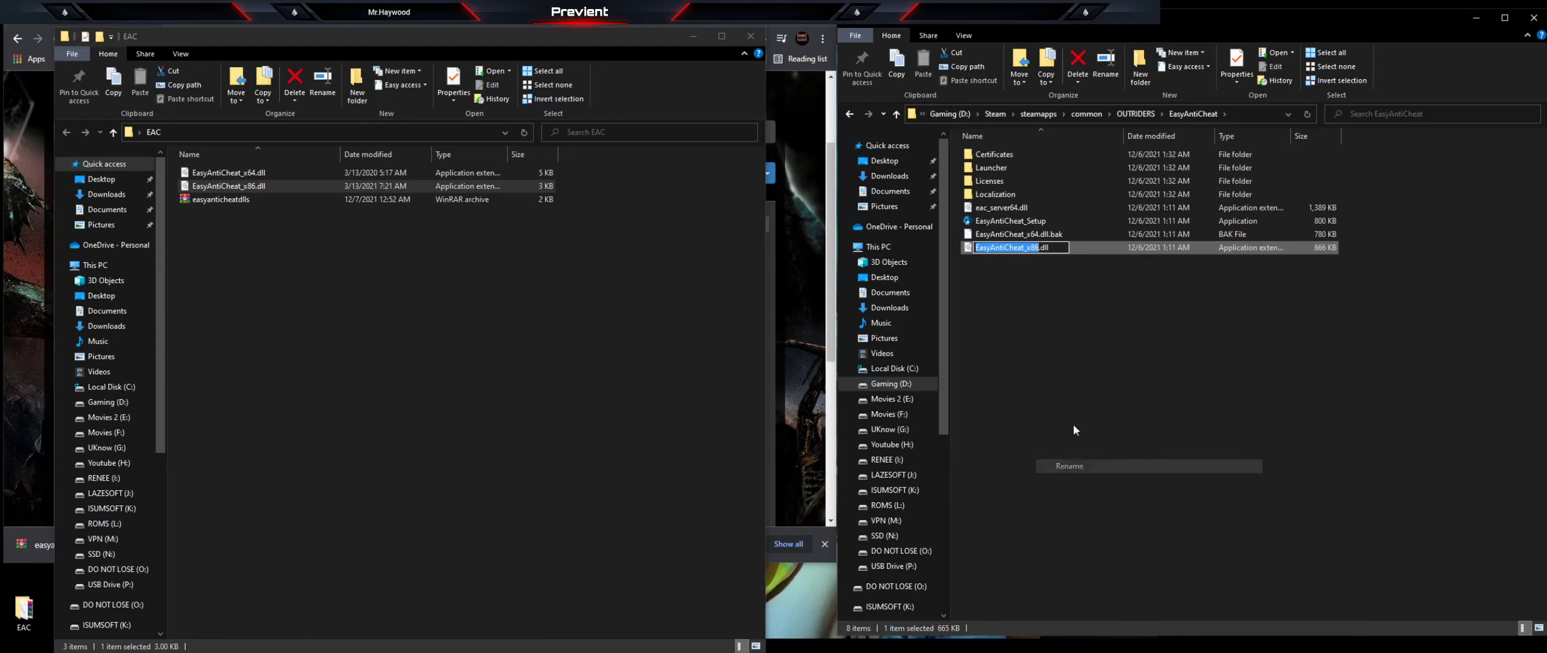
left_click(1050, 248)
type(".bak")
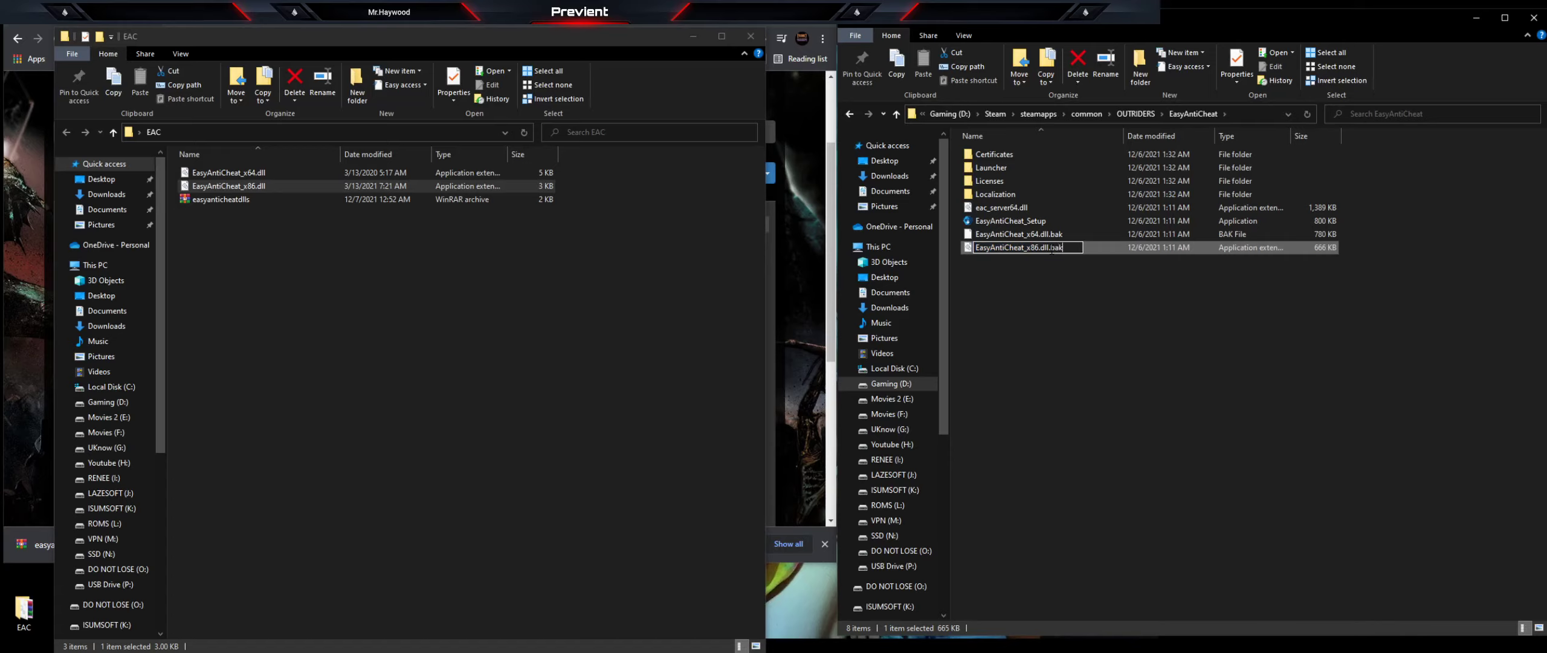
key("Return")
- Copy the extracted EasyAntiCheat_x64.dll and EasyAntiCheat_x86.dll from the EAC folder into the game's EasyAntiCheat folder
left_click(532, 210)
left_click_drag(315, 188, 291, 174)
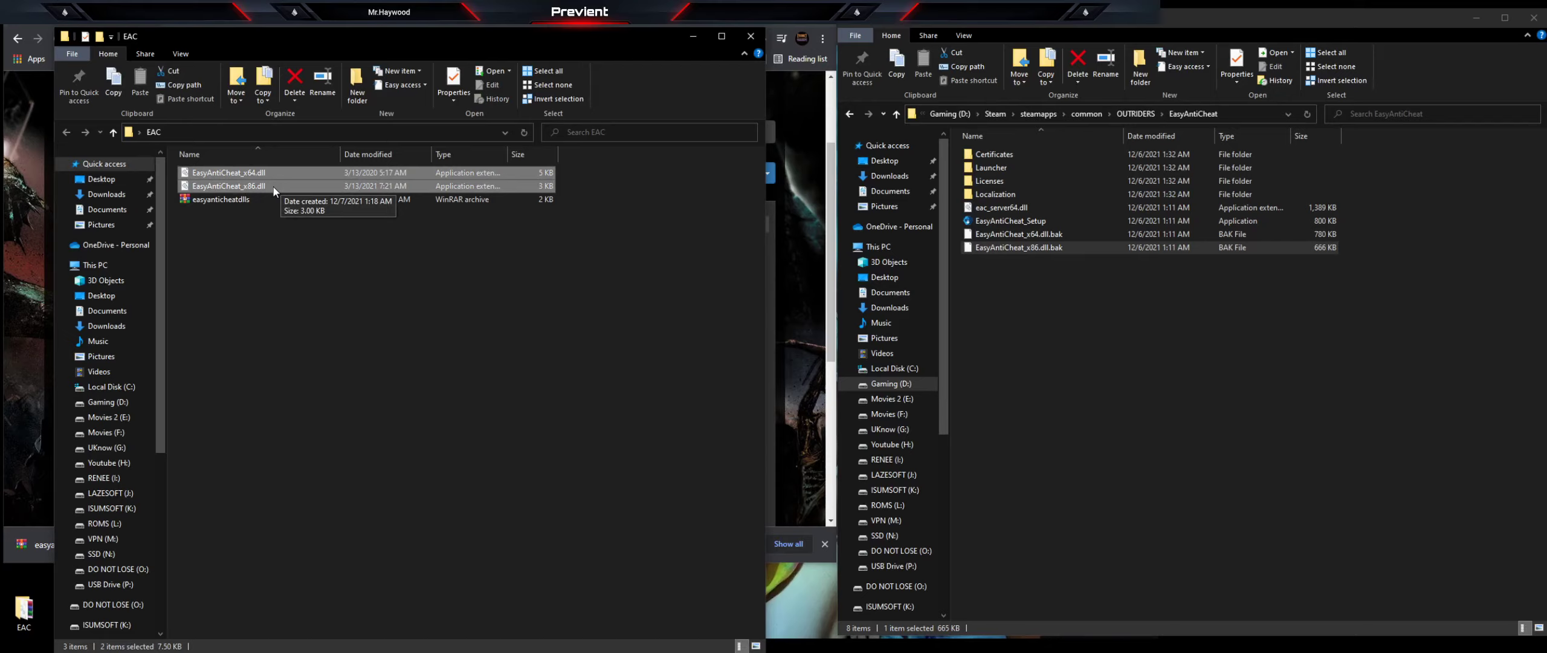
left_click_drag(273, 186, 1054, 309)
left_click(1053, 310)
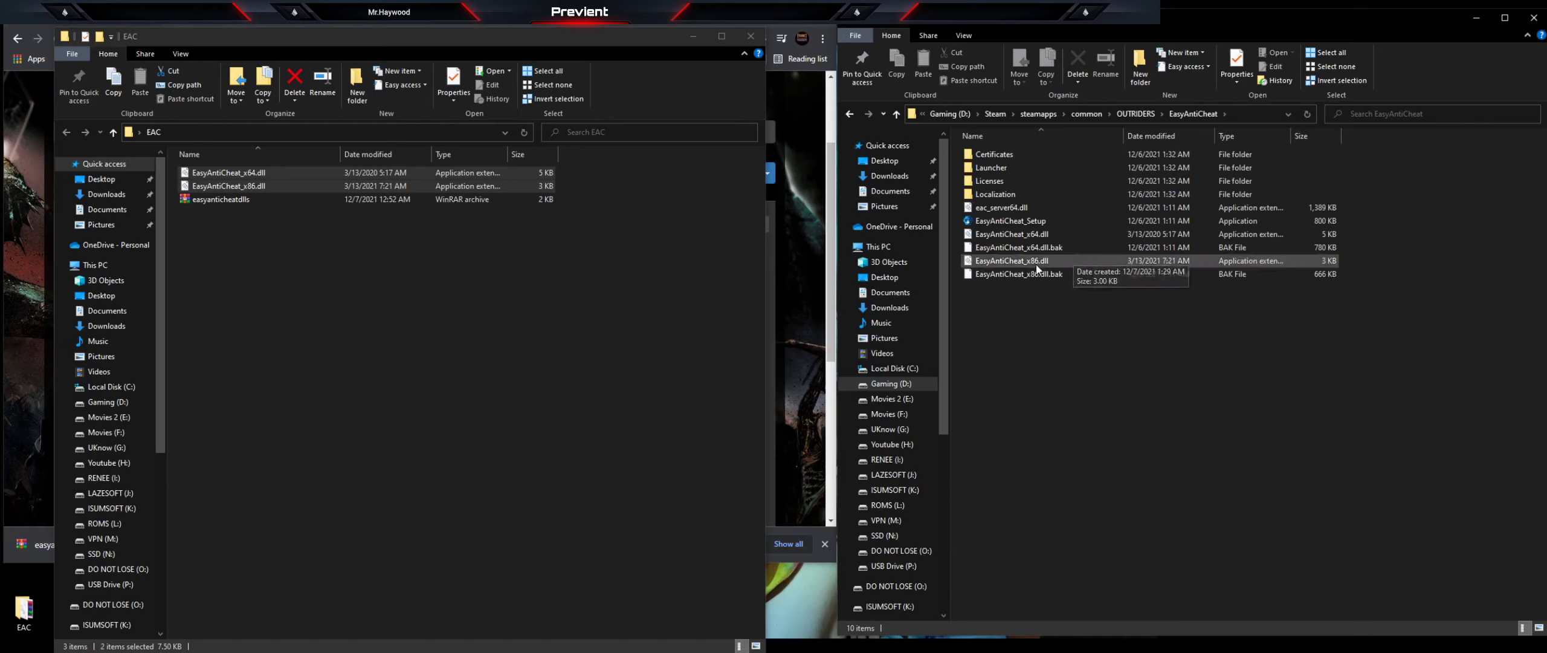
- Close both folder windows and launch Outriders
left_click(751, 36)
left_click(1532, 19)
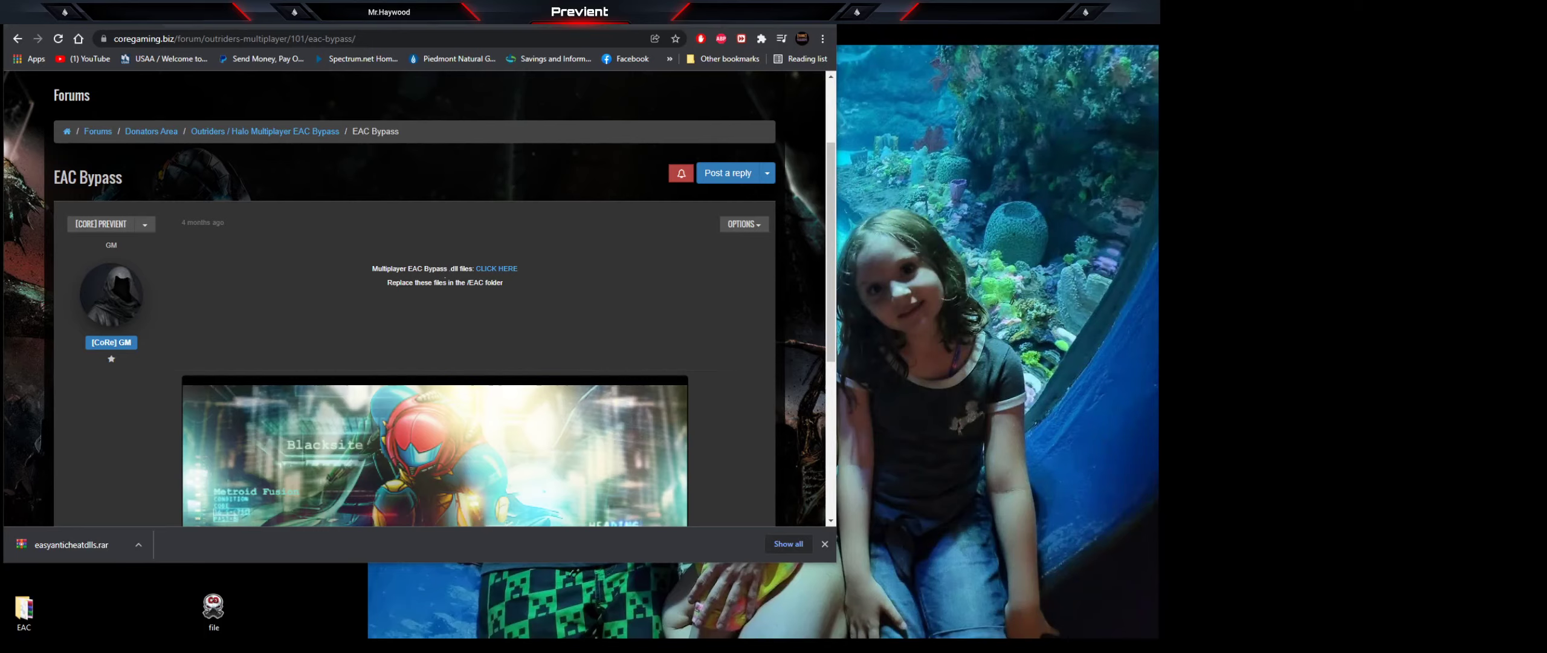
right_click(527, 650)
left_click(497, 306)
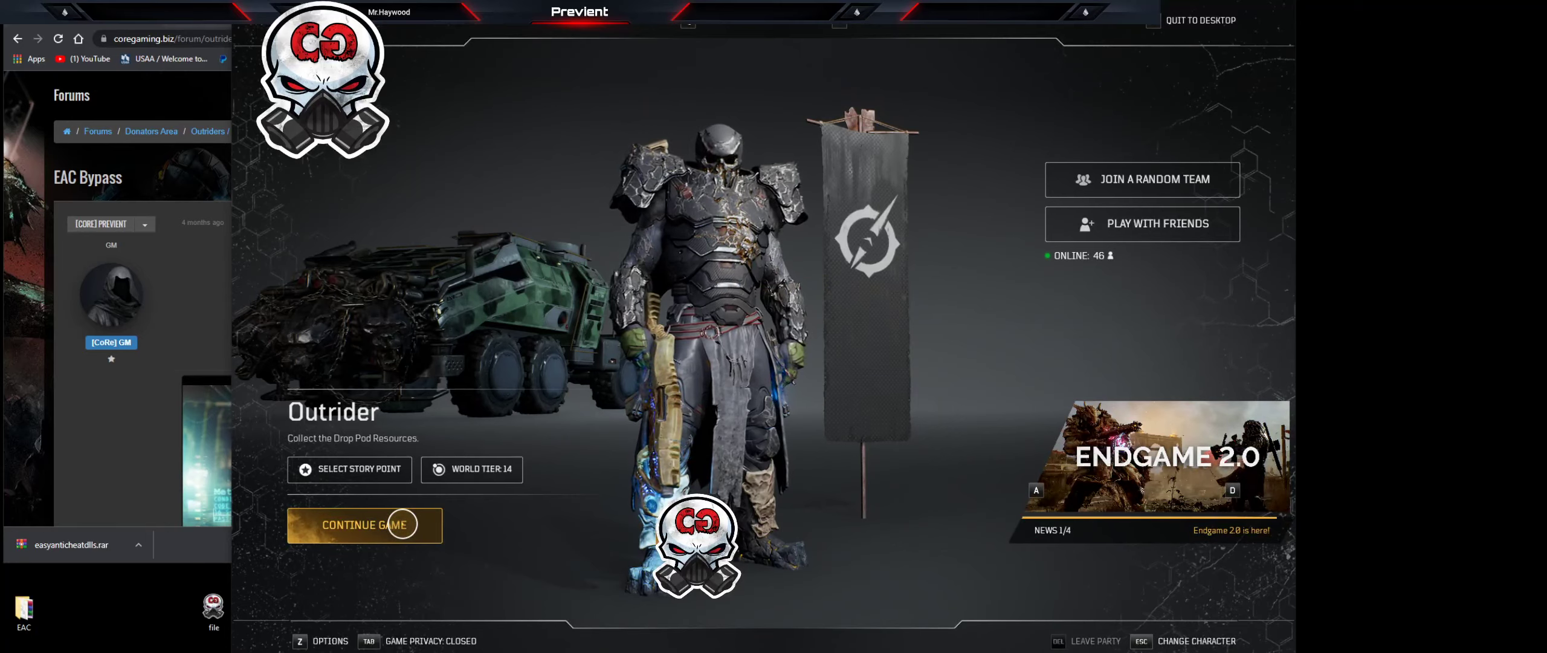
- Continue the saved Outrider game, and return to the lobby once it has loaded
left_click(402, 523)
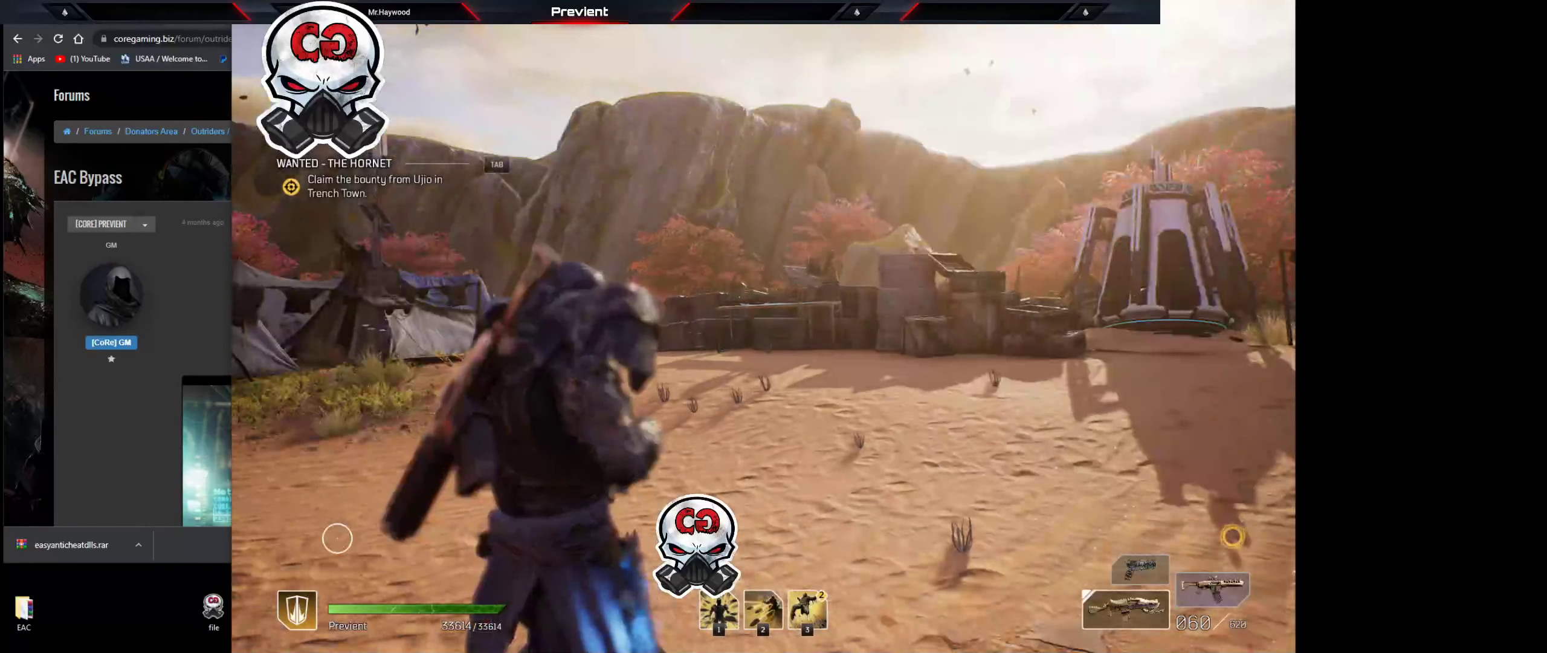
key("Escape")
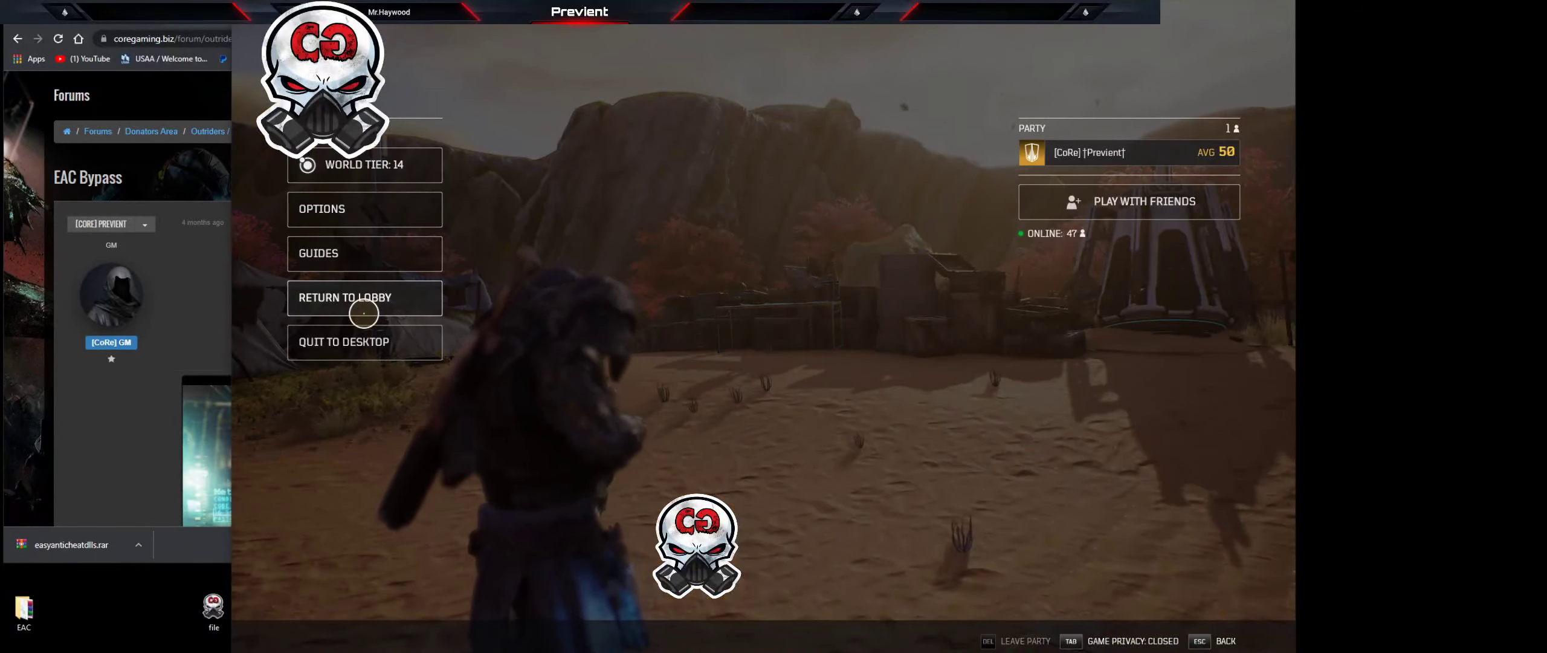
left_click(369, 297)
left_click(689, 417)
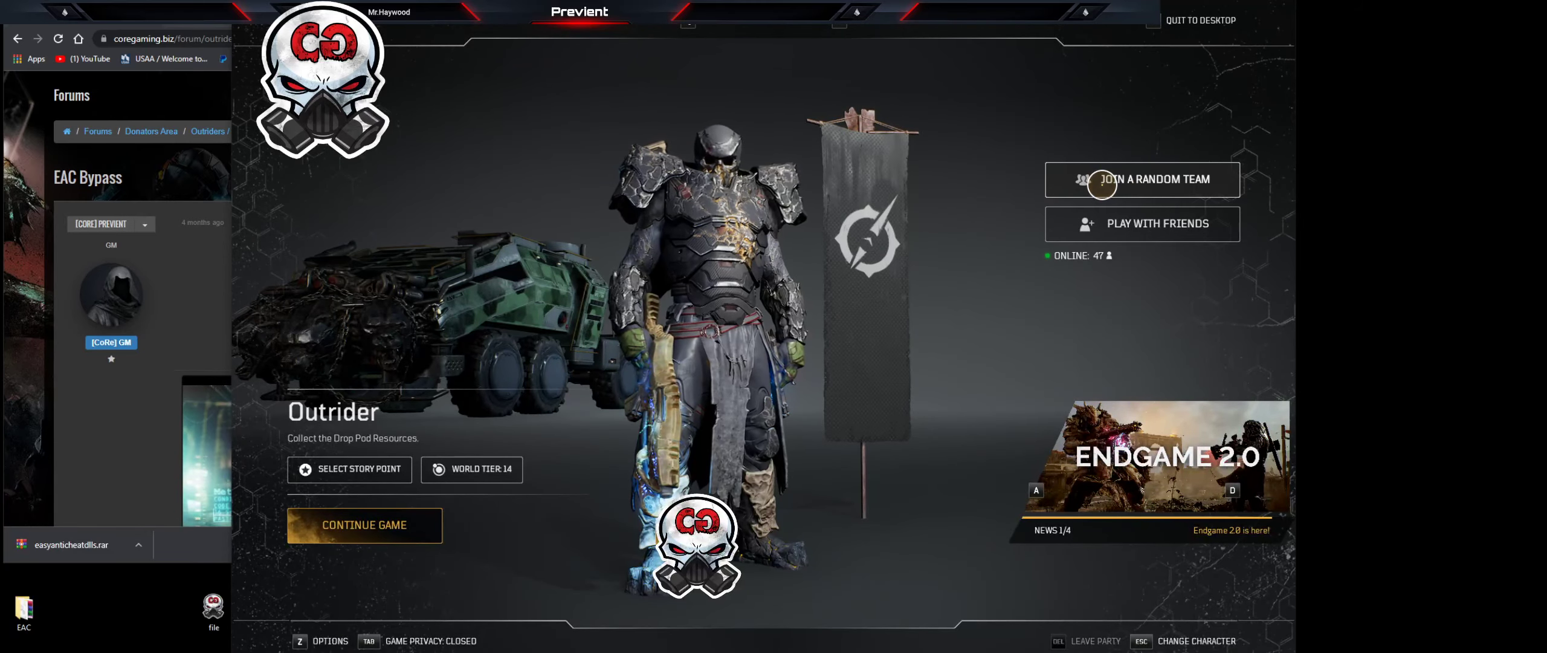
- Start matchmaking for a random team and join the game it finds
left_click(1101, 181)
left_click(660, 357)
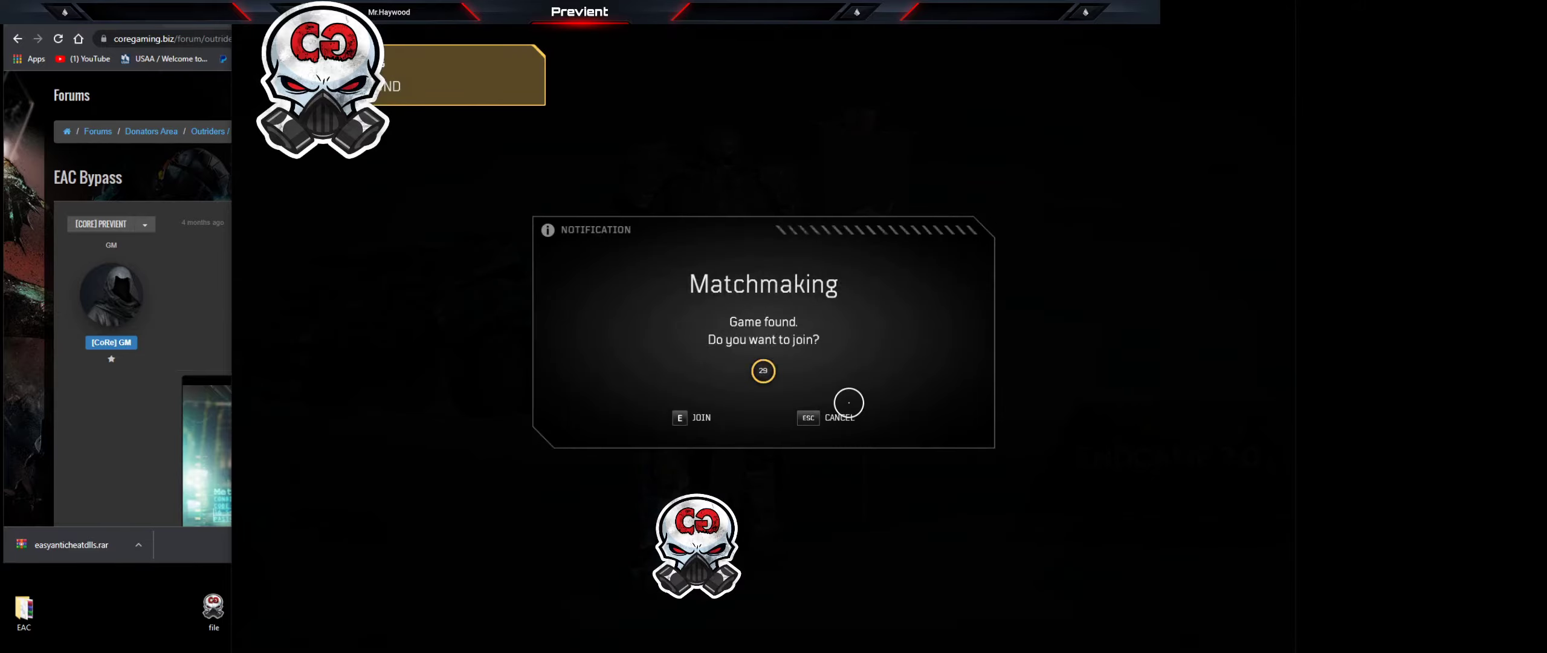
key("e")
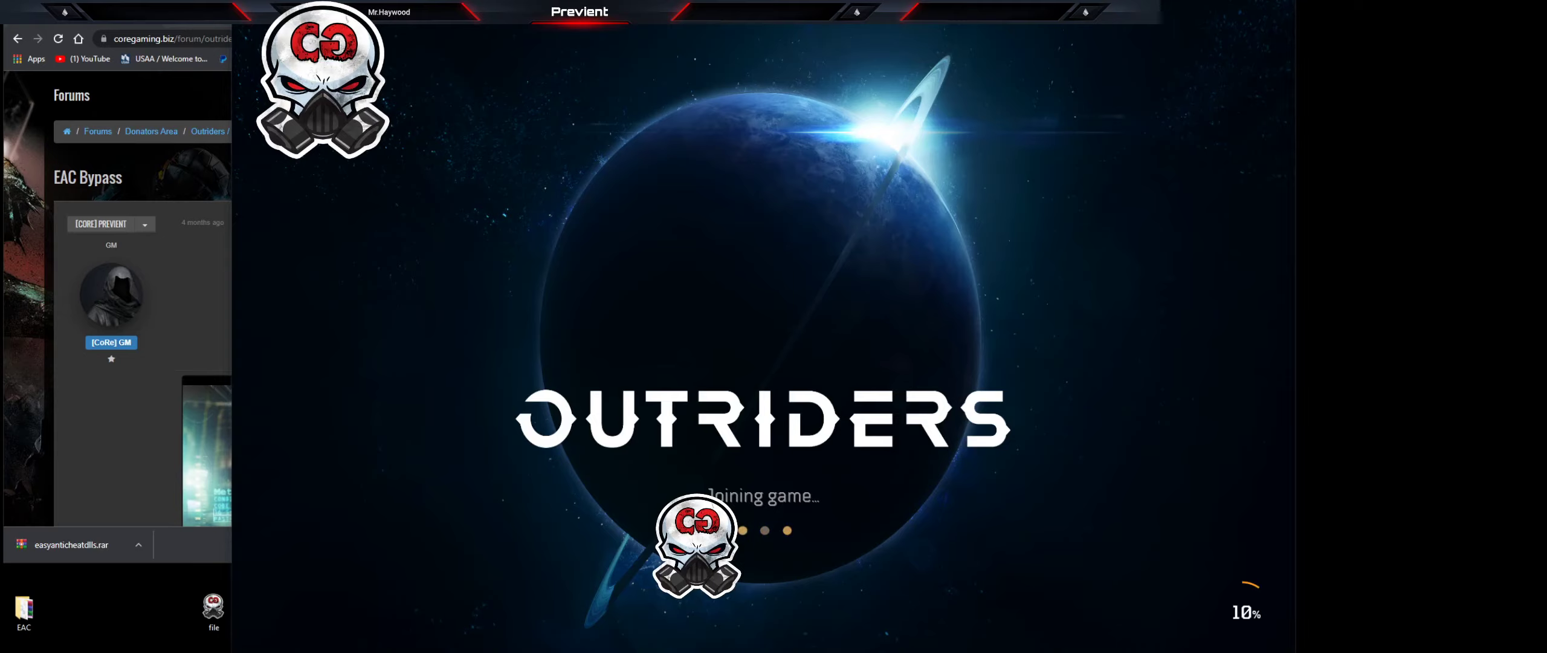
key("super")
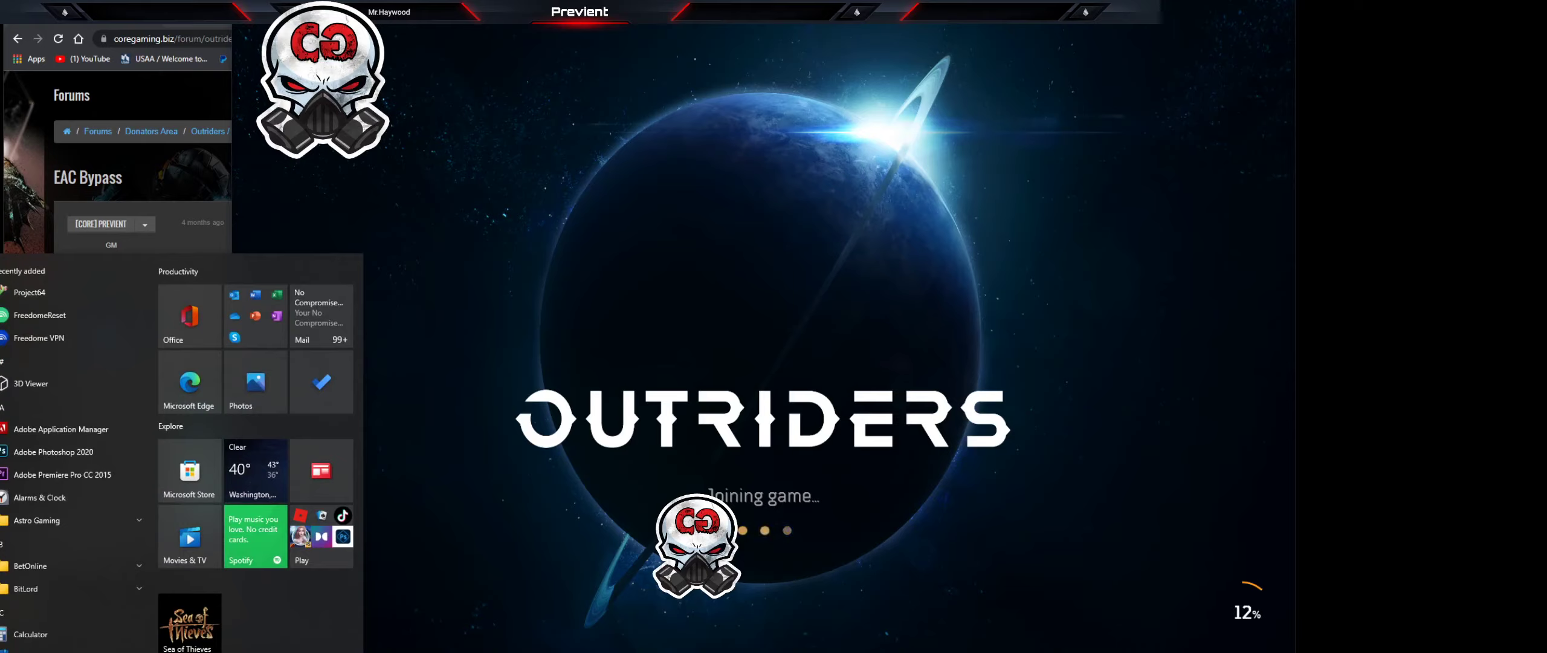
key("super")
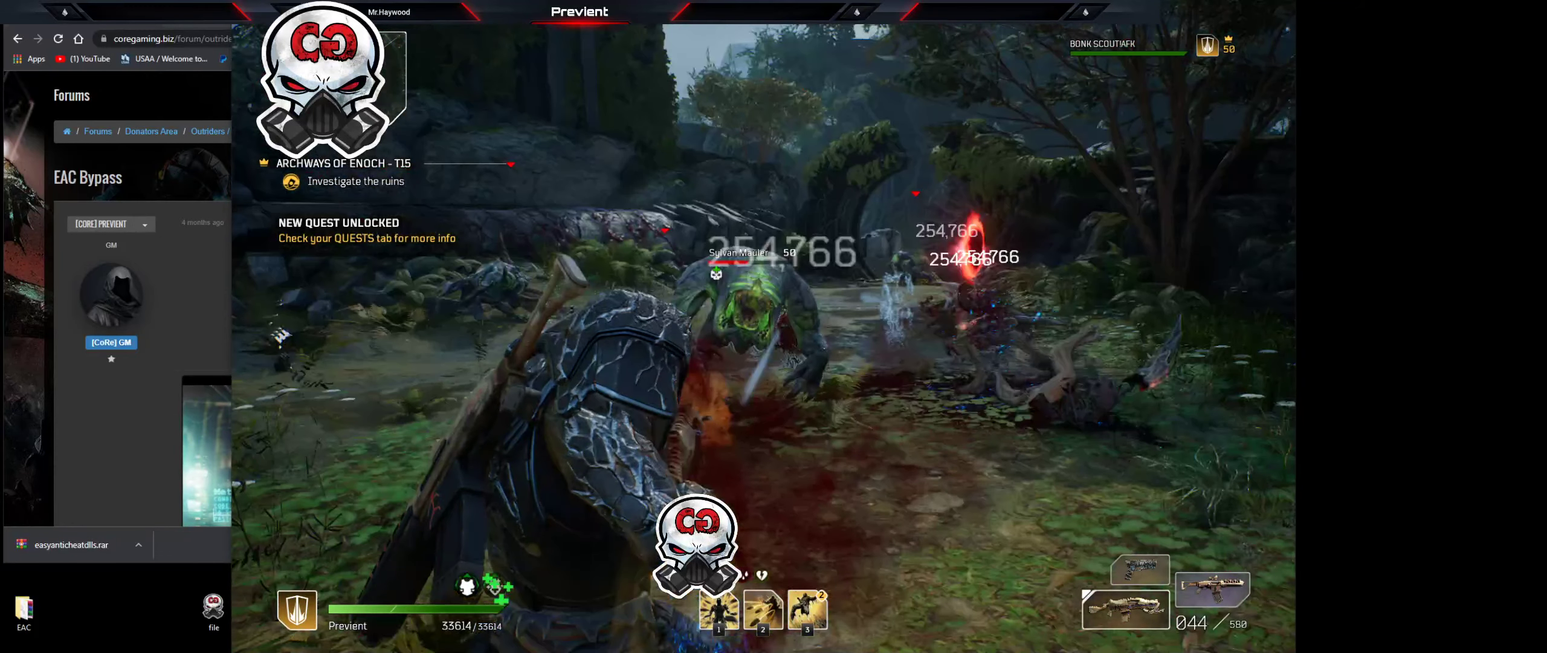
key("super")
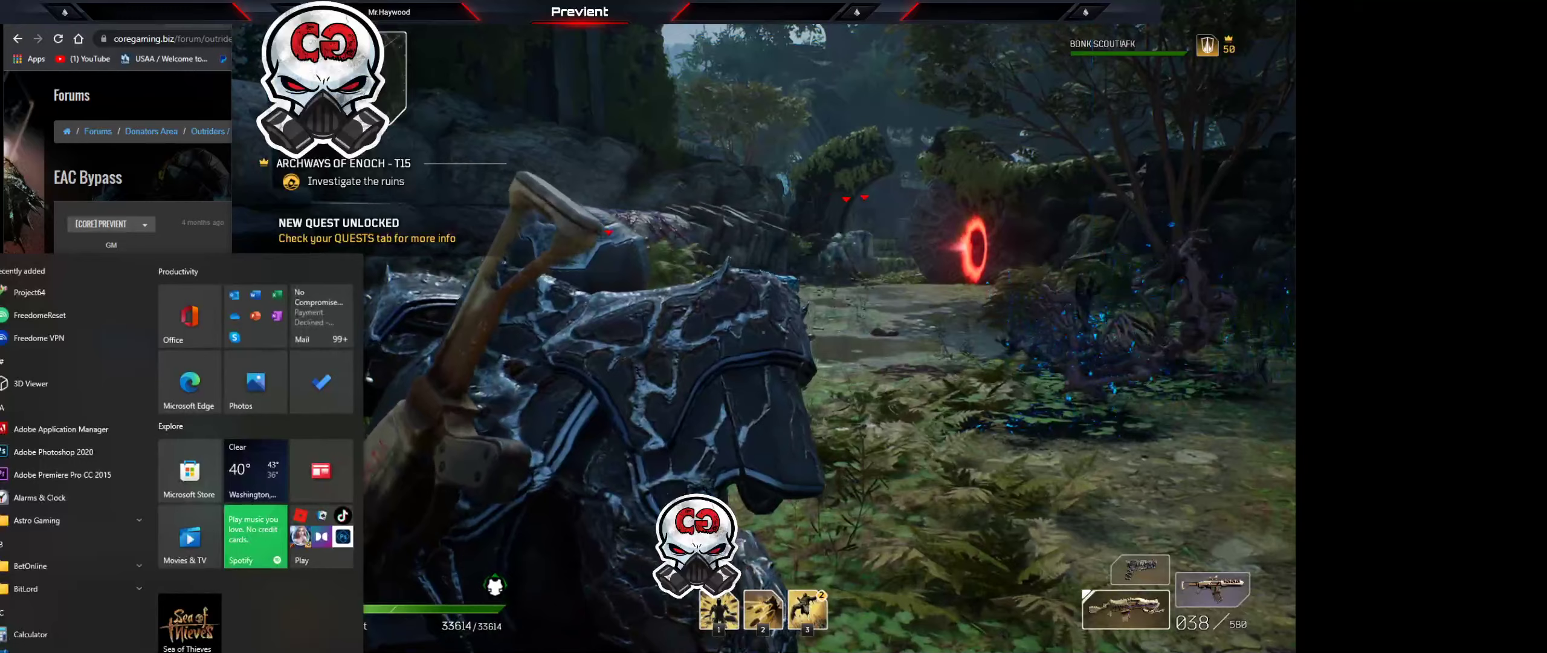
key("super")
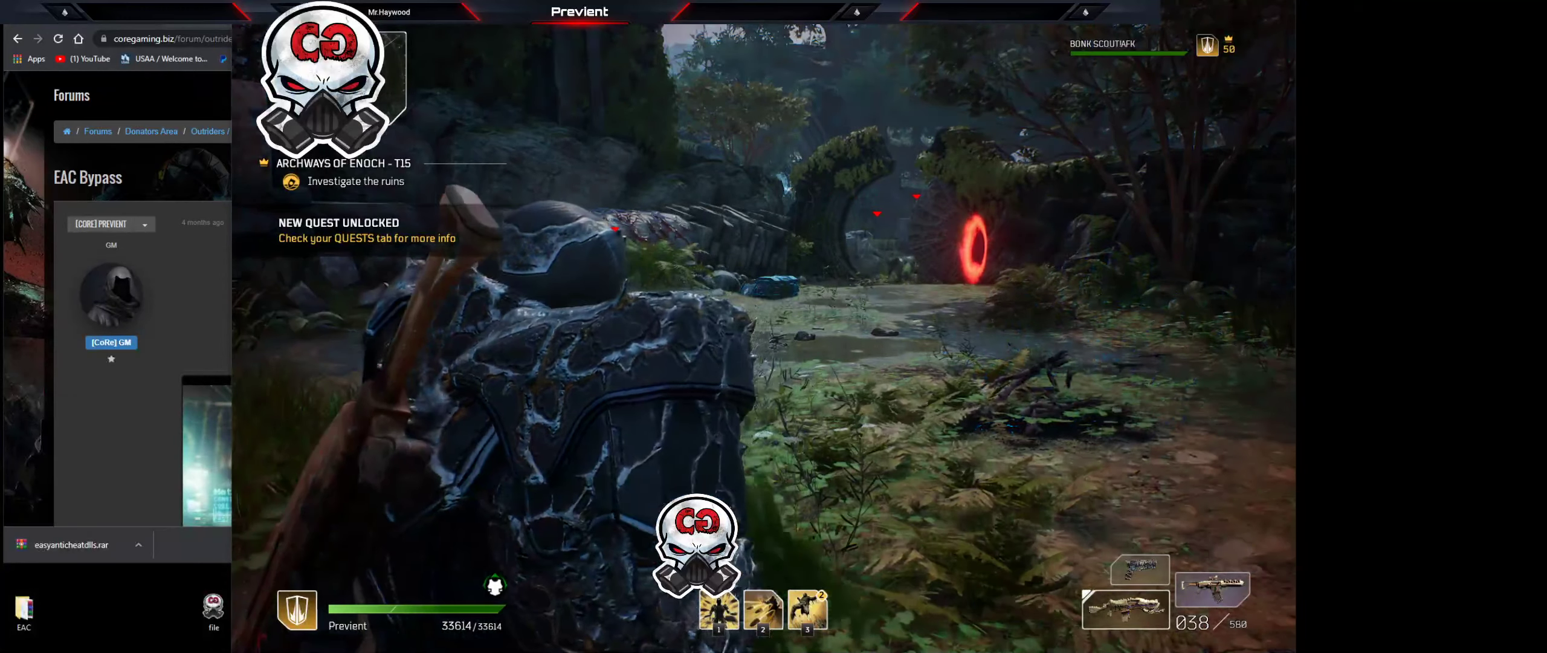
- Switch back to Outriders and dismiss the Kicked Out warning to return to the lobby
left_click(215, 283)
key("alt+Tab")
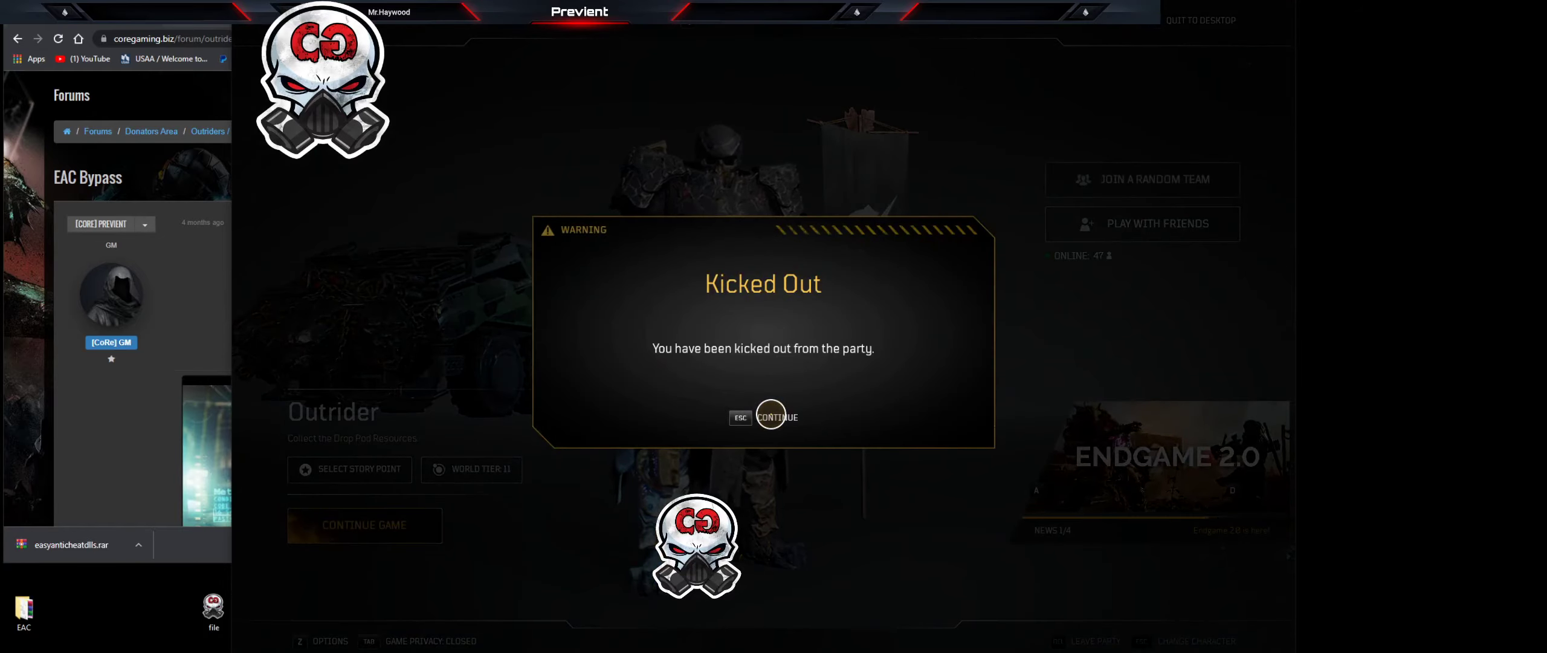
left_click(770, 416)
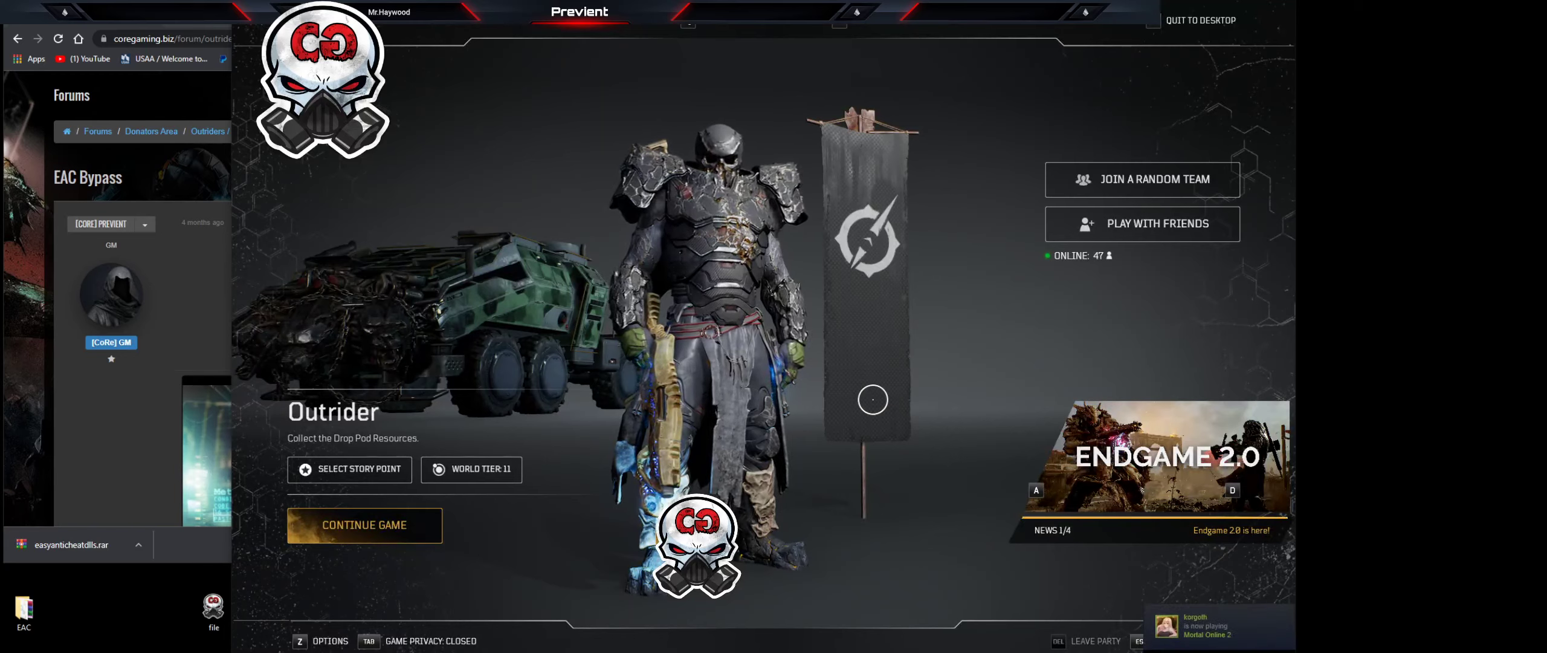